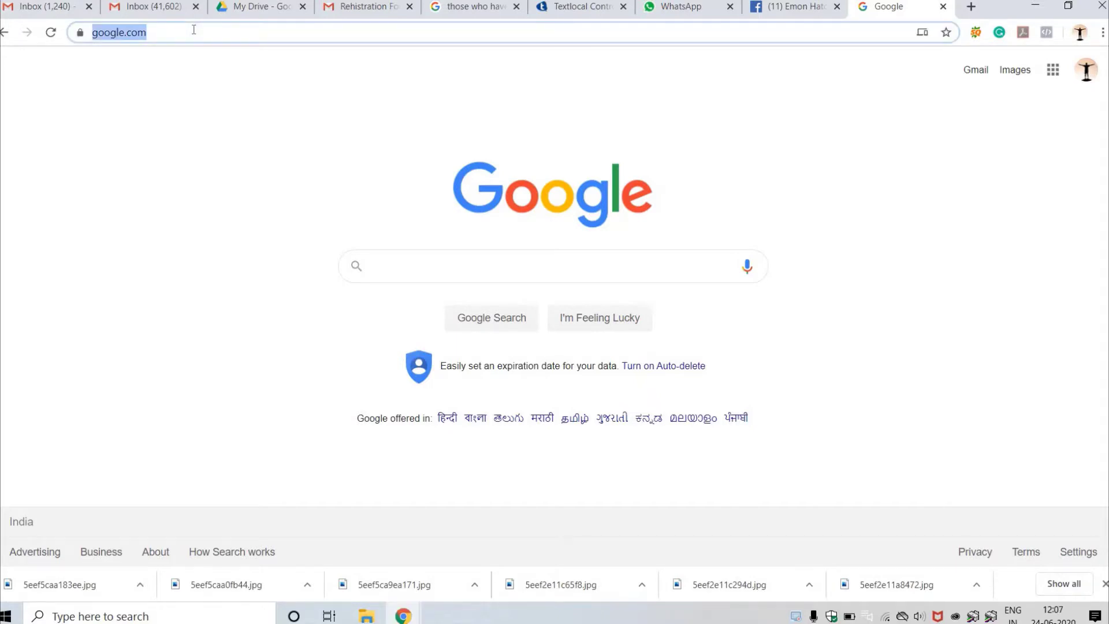
{"action": "type", "text": "www.e"}
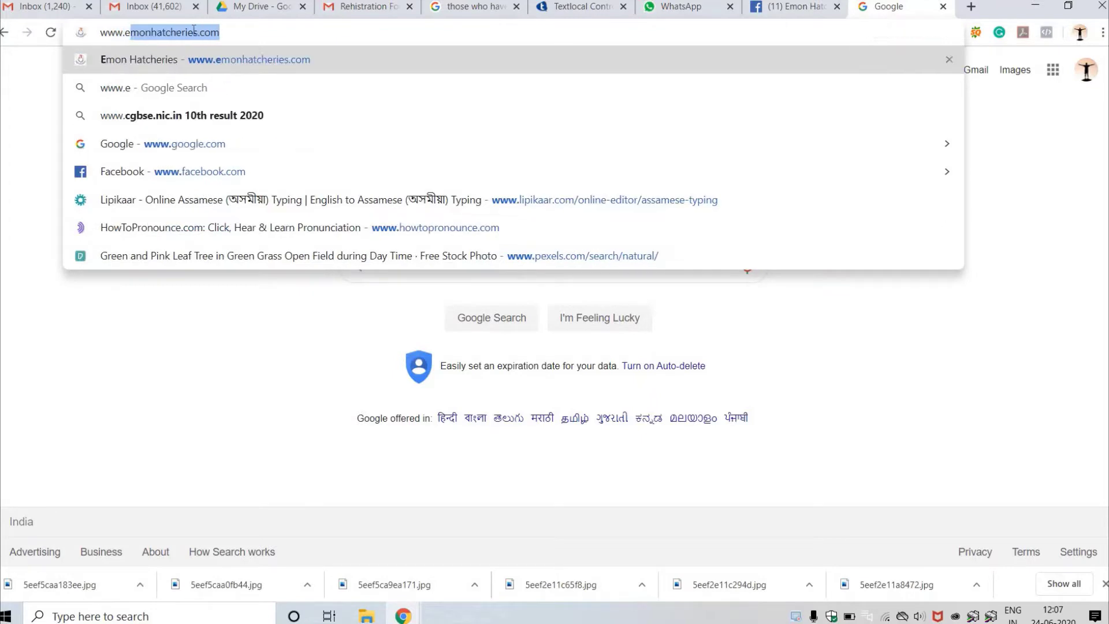
{"action": "type", "text": "mon"}
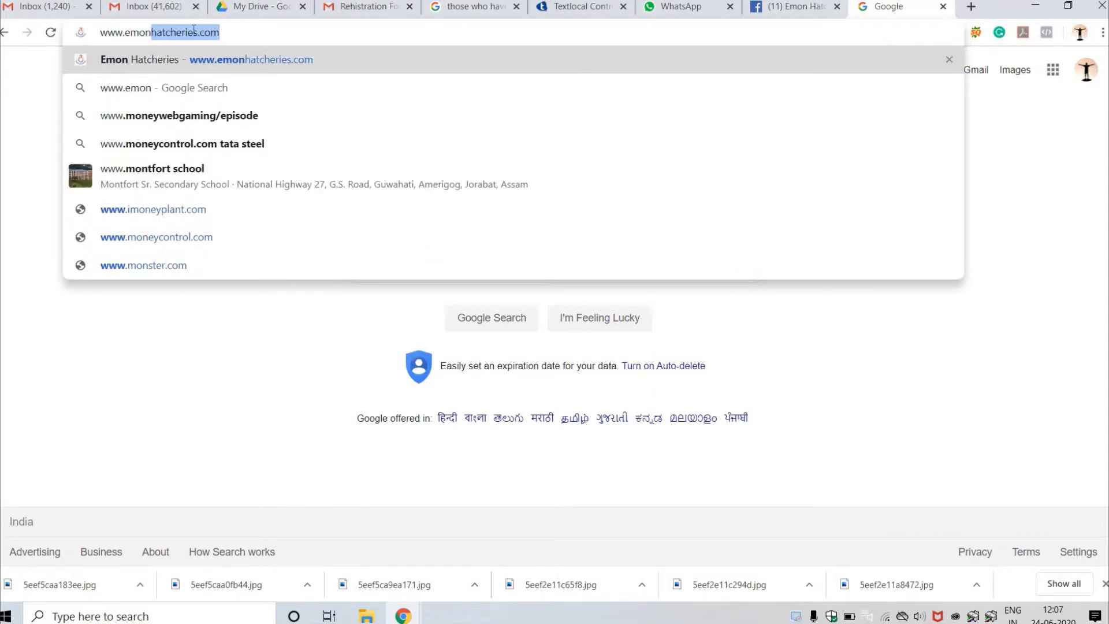
{"action": "left_click", "coordinate": [240, 61]}
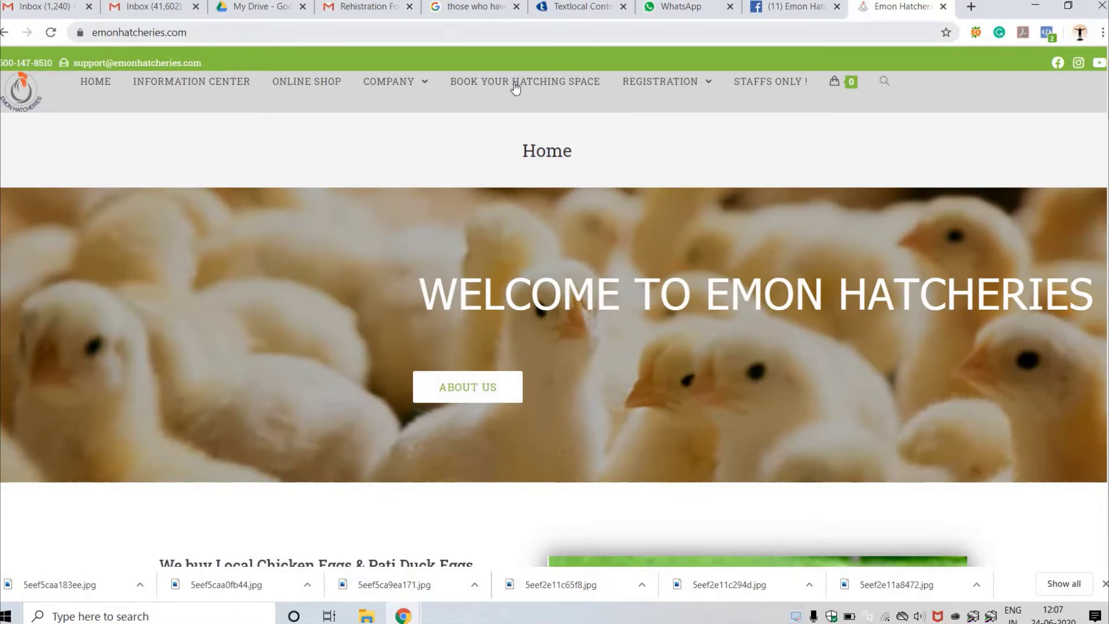
{"action": "left_click", "coordinate": [285, 31]}
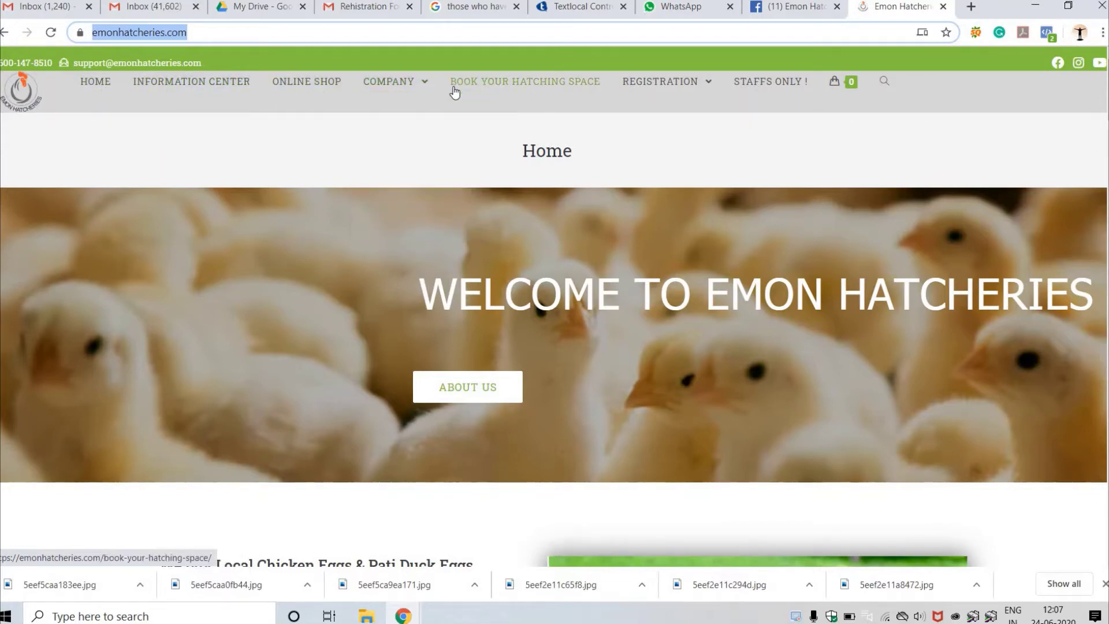
Step: Open the Commission Agent page from the site's registration options
{"action": "mouse_move", "coordinate": [631, 84]}
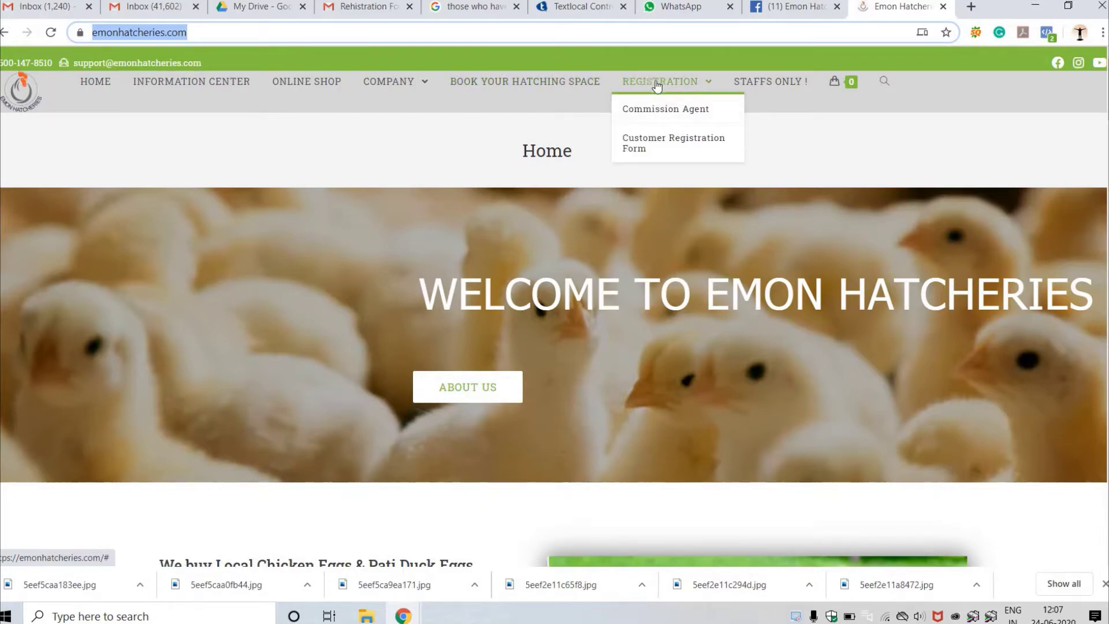
{"action": "left_click", "coordinate": [653, 116]}
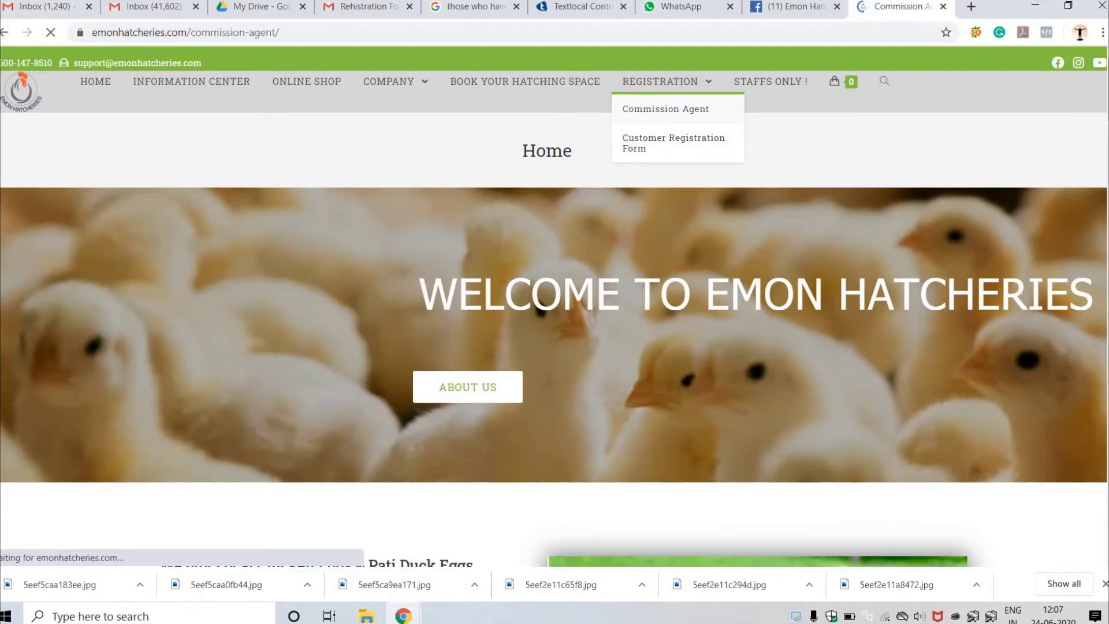
{"action": "mouse_move", "coordinate": [403, 616]}
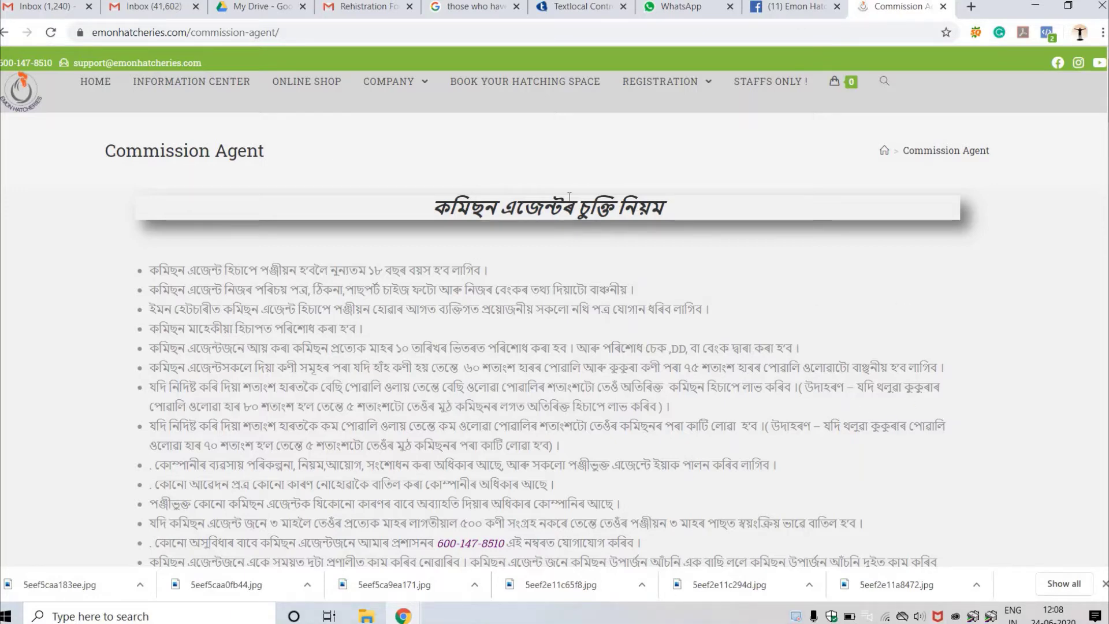
Step: Read through the Assamese commission agent terms, including both commission earning schemes and their worked examples
{"action": "scroll", "coordinate": [662, 210], "scroll_direction": "down", "scroll_amount": 5}
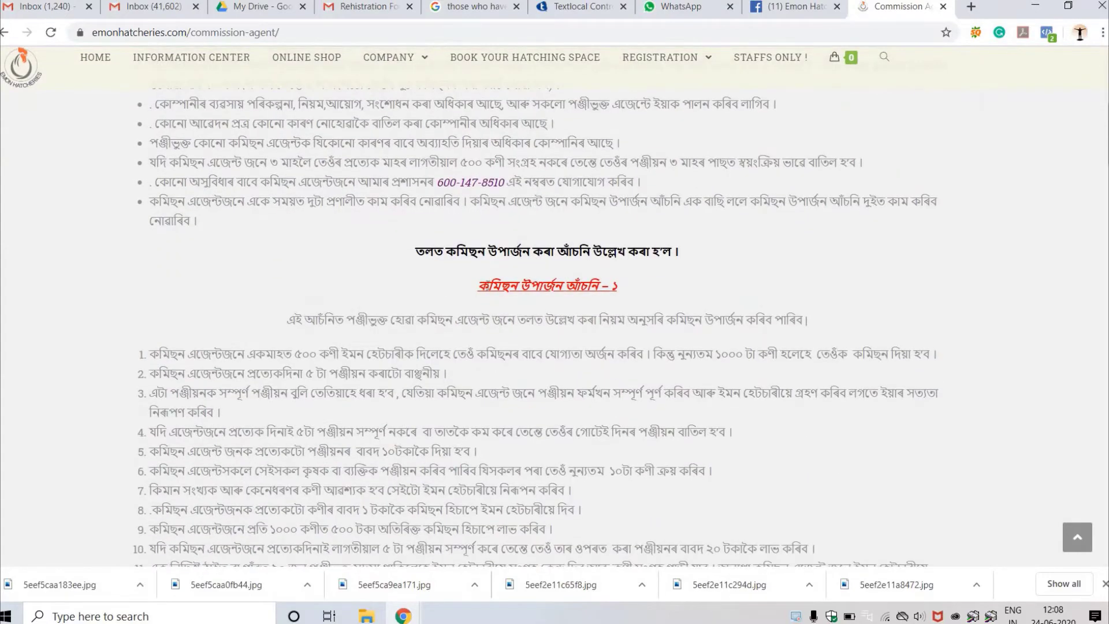
{"action": "triple_click", "coordinate": [628, 278]}
{"action": "left_click", "coordinate": [729, 257]}
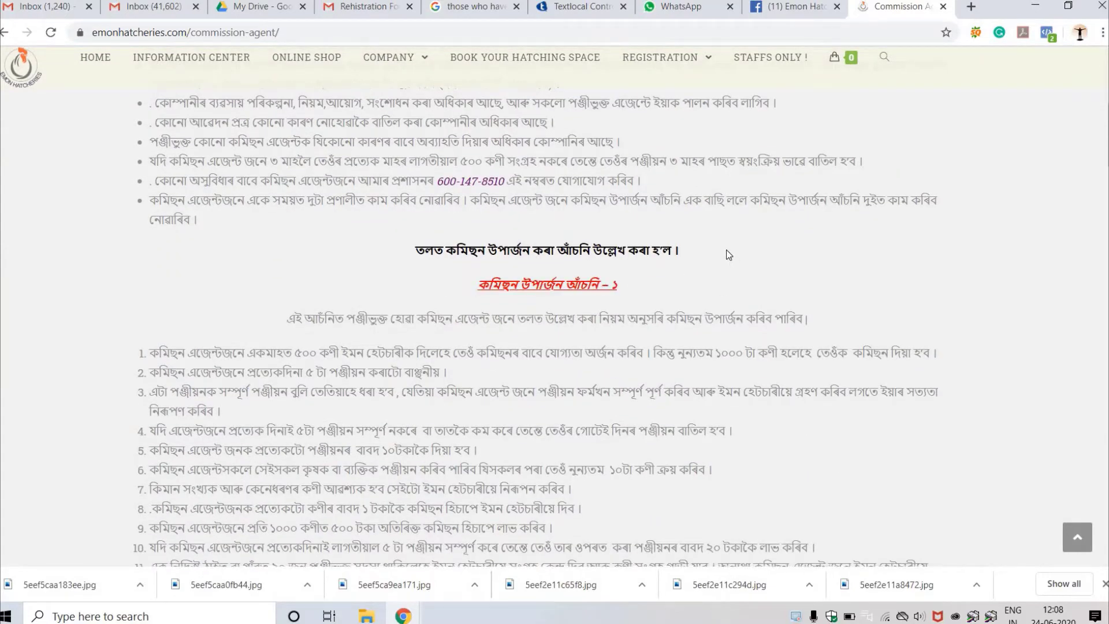
{"action": "scroll", "coordinate": [725, 248], "scroll_direction": "down", "scroll_amount": 15}
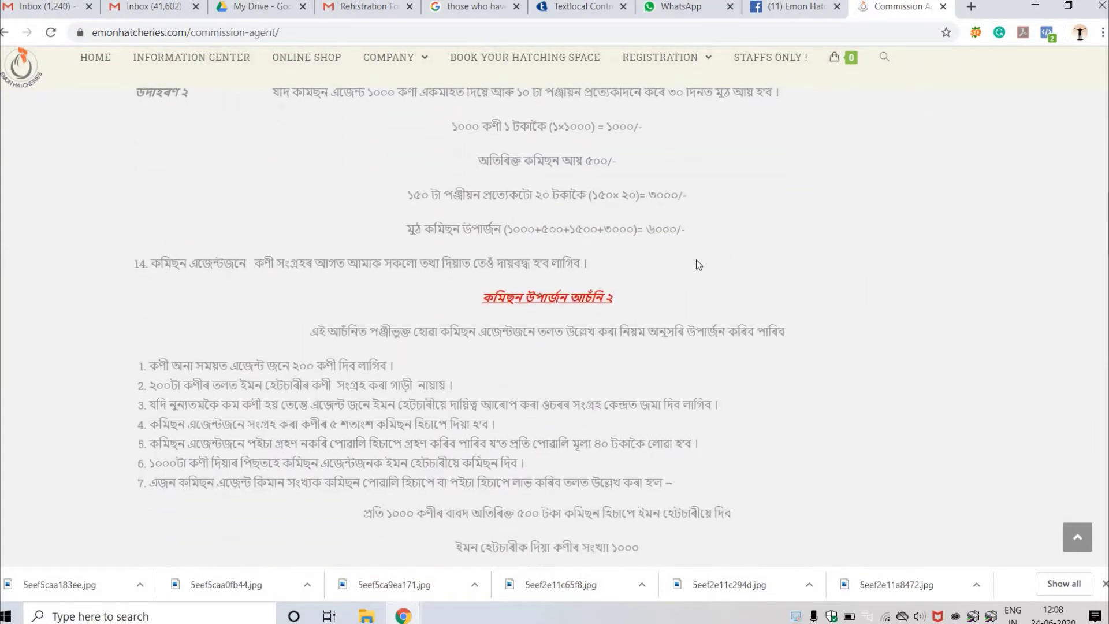
{"action": "scroll", "coordinate": [695, 258], "scroll_direction": "up", "scroll_amount": 3}
{"action": "scroll", "coordinate": [696, 256], "scroll_direction": "down", "scroll_amount": 4}
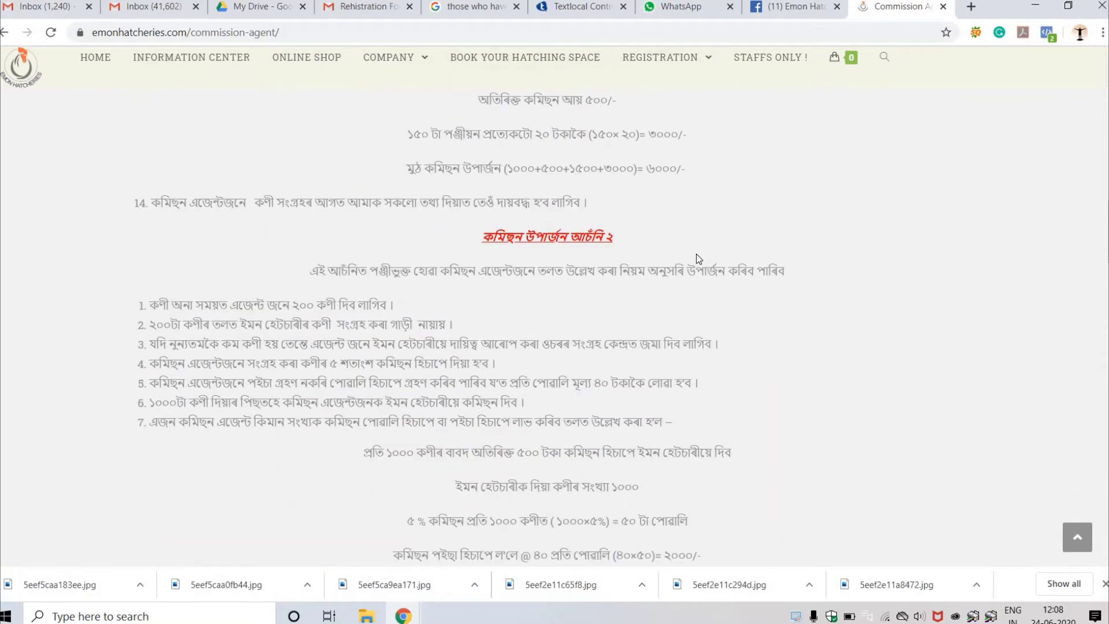
{"action": "scroll", "coordinate": [695, 256], "scroll_direction": "down", "scroll_amount": 4}
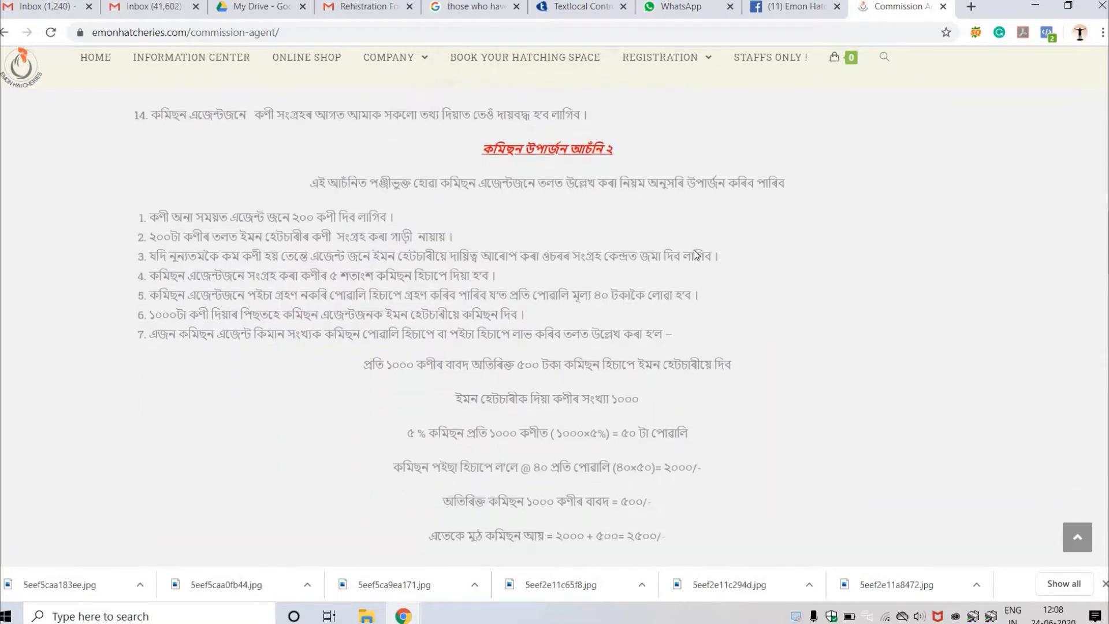
{"action": "scroll", "coordinate": [694, 250], "scroll_direction": "up", "scroll_amount": 3}
{"action": "scroll", "coordinate": [693, 249], "scroll_direction": "down", "scroll_amount": 4}
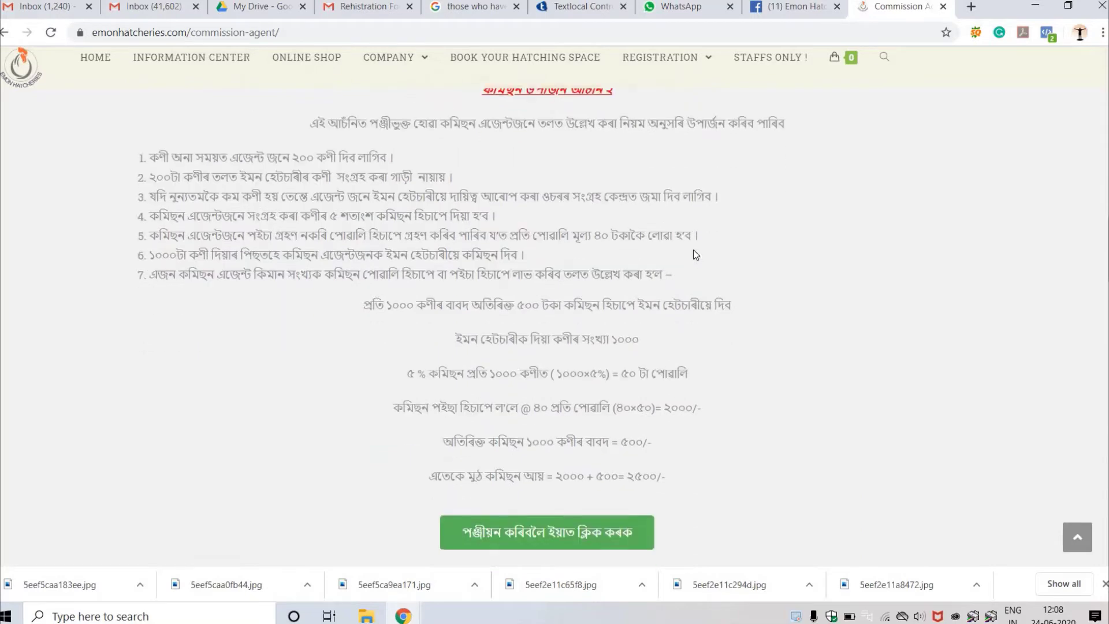
{"action": "scroll", "coordinate": [695, 254], "scroll_direction": "down", "scroll_amount": 3}
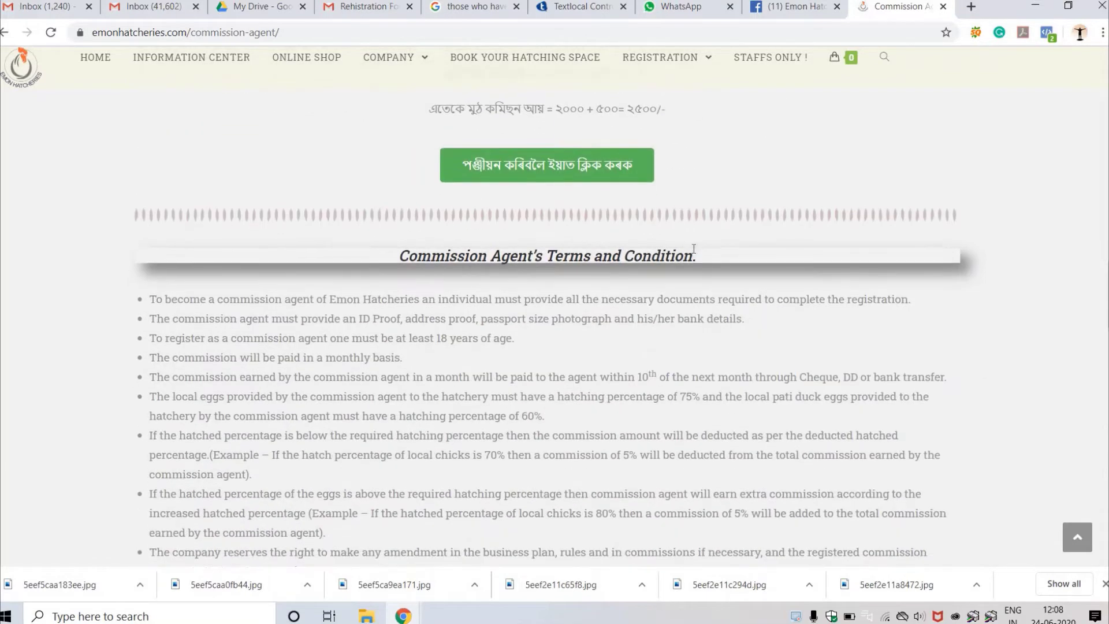
{"action": "scroll", "coordinate": [695, 254], "scroll_direction": "up", "scroll_amount": 8}
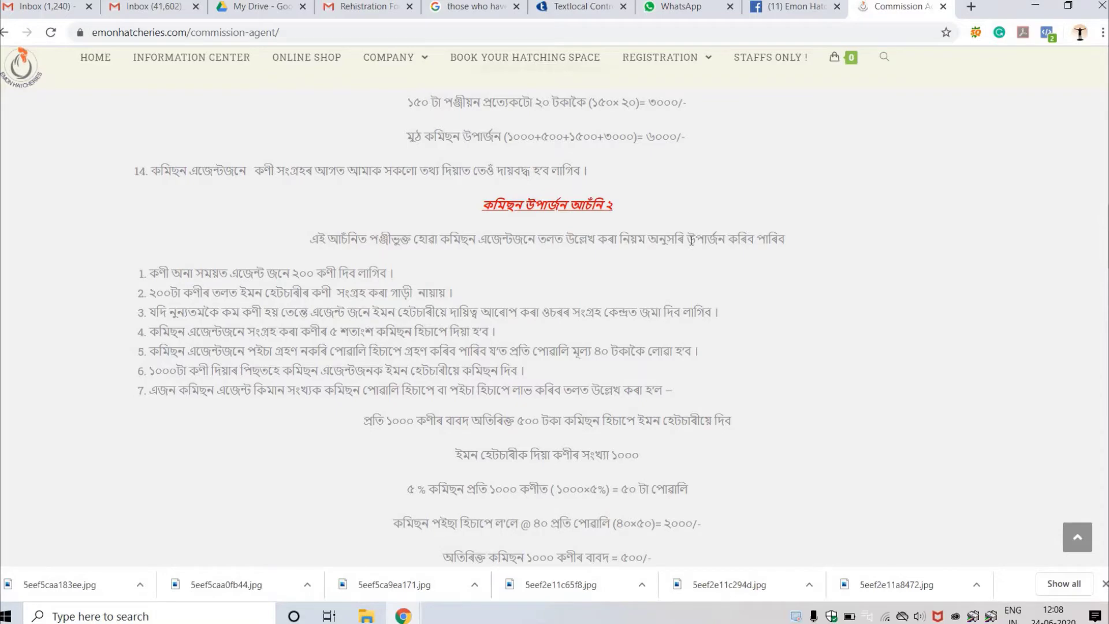
{"action": "scroll", "coordinate": [681, 265], "scroll_direction": "up", "scroll_amount": 3}
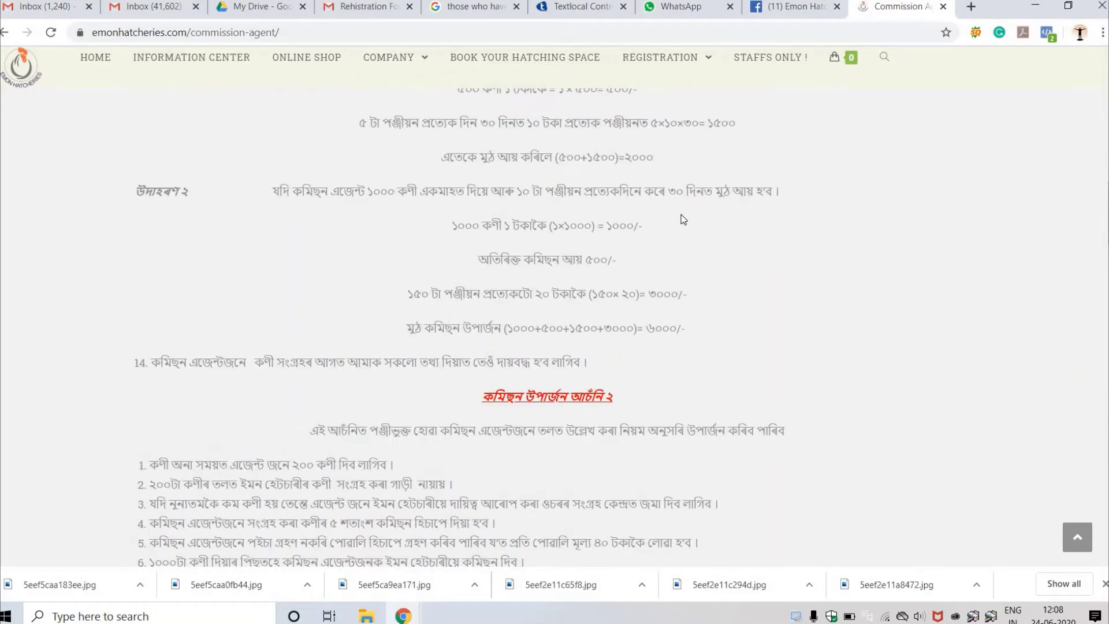
{"action": "scroll", "coordinate": [683, 218], "scroll_direction": "down", "scroll_amount": 5}
{"action": "scroll", "coordinate": [762, 197], "scroll_direction": "down", "scroll_amount": 1}
{"action": "scroll", "coordinate": [767, 196], "scroll_direction": "up", "scroll_amount": 8}
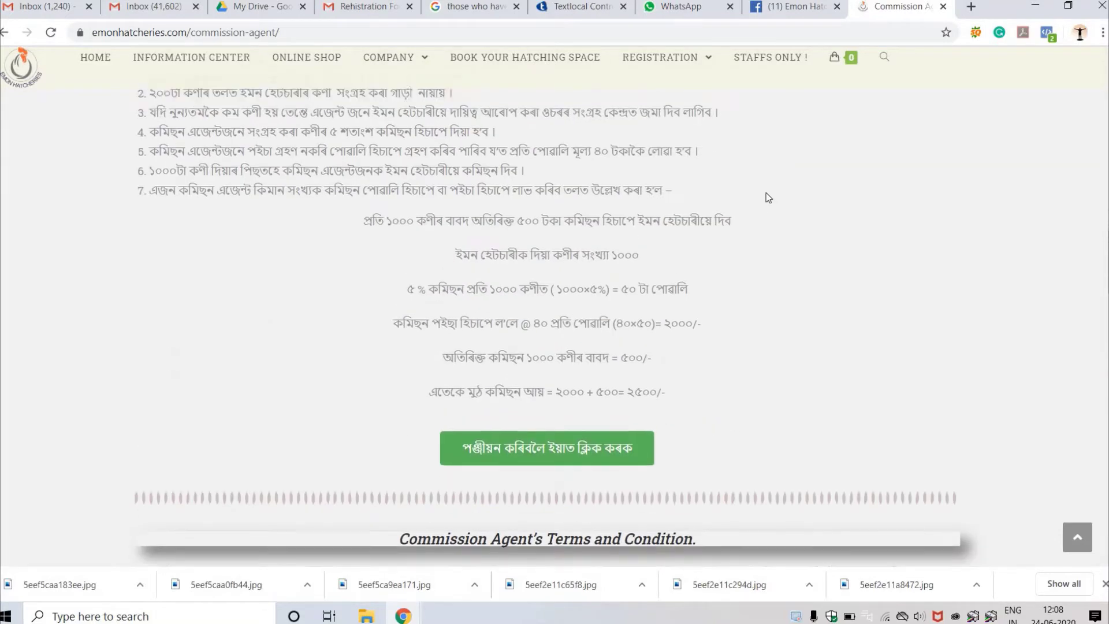
Step: Review the English version of the commission agent's terms and conditions, including Commission Earning Schemes 1 and 2
{"action": "scroll", "coordinate": [767, 197], "scroll_direction": "down", "scroll_amount": 14}
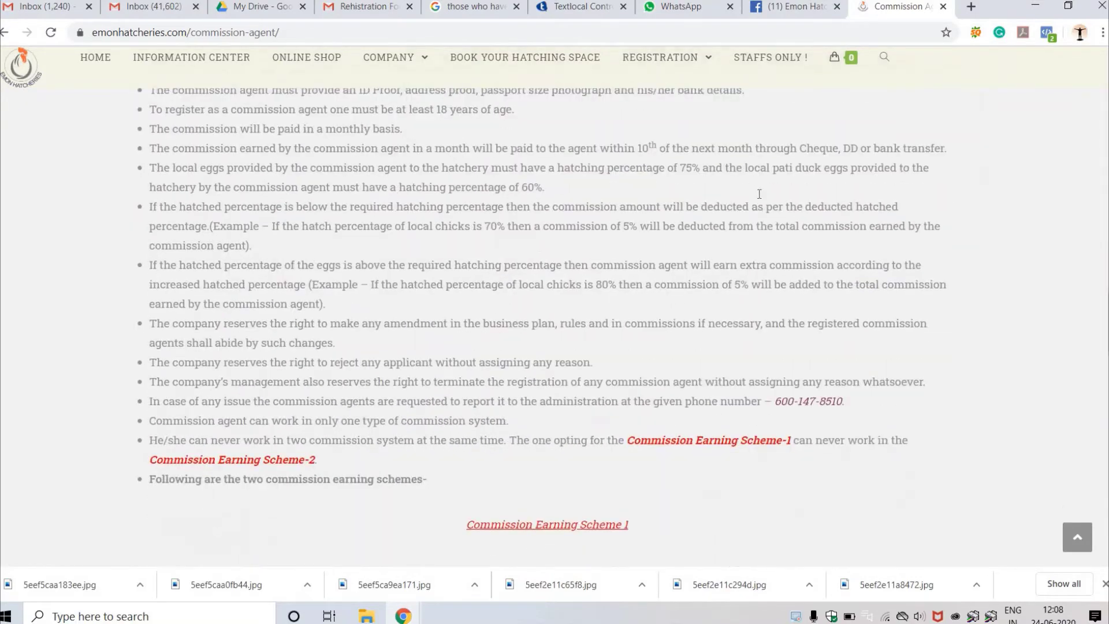
{"action": "scroll", "coordinate": [760, 193], "scroll_direction": "up", "scroll_amount": 2}
{"action": "scroll", "coordinate": [760, 199], "scroll_direction": "down", "scroll_amount": 1}
{"action": "scroll", "coordinate": [758, 201], "scroll_direction": "down", "scroll_amount": 4}
{"action": "scroll", "coordinate": [758, 200], "scroll_direction": "up", "scroll_amount": 12}
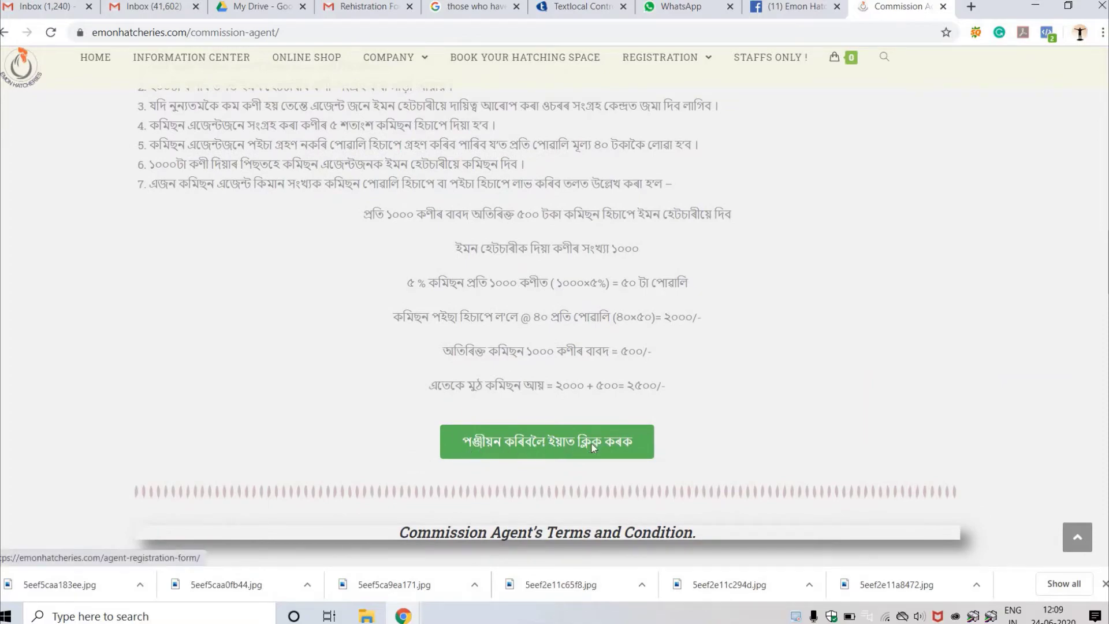
{"action": "scroll", "coordinate": [595, 450], "scroll_direction": "down", "scroll_amount": 2}
{"action": "scroll", "coordinate": [600, 351], "scroll_direction": "down", "scroll_amount": 20}
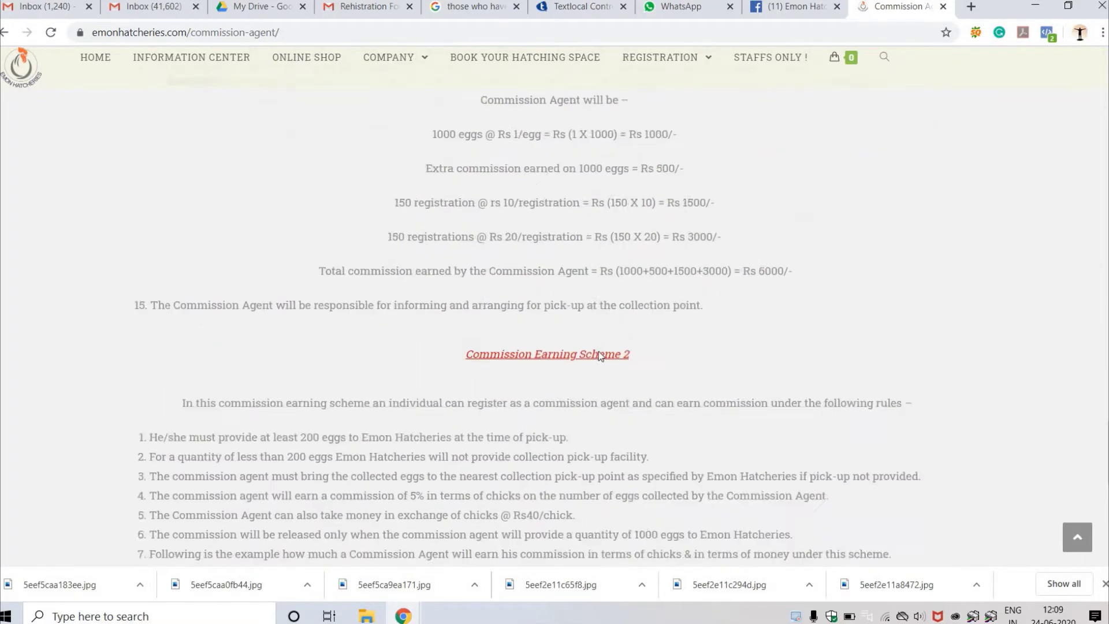
Step: Open the Agent Registration Form through the registration link below the Assamese terms
{"action": "scroll", "coordinate": [484, 338], "scroll_direction": "up", "scroll_amount": 15}
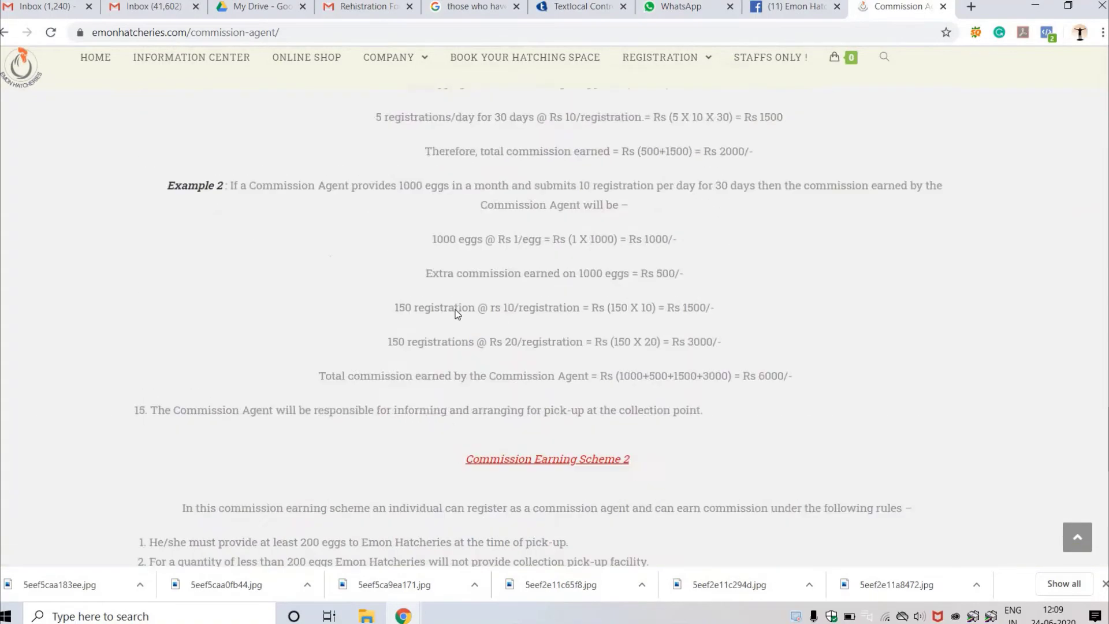
{"action": "scroll", "coordinate": [509, 326], "scroll_direction": "up", "scroll_amount": 10}
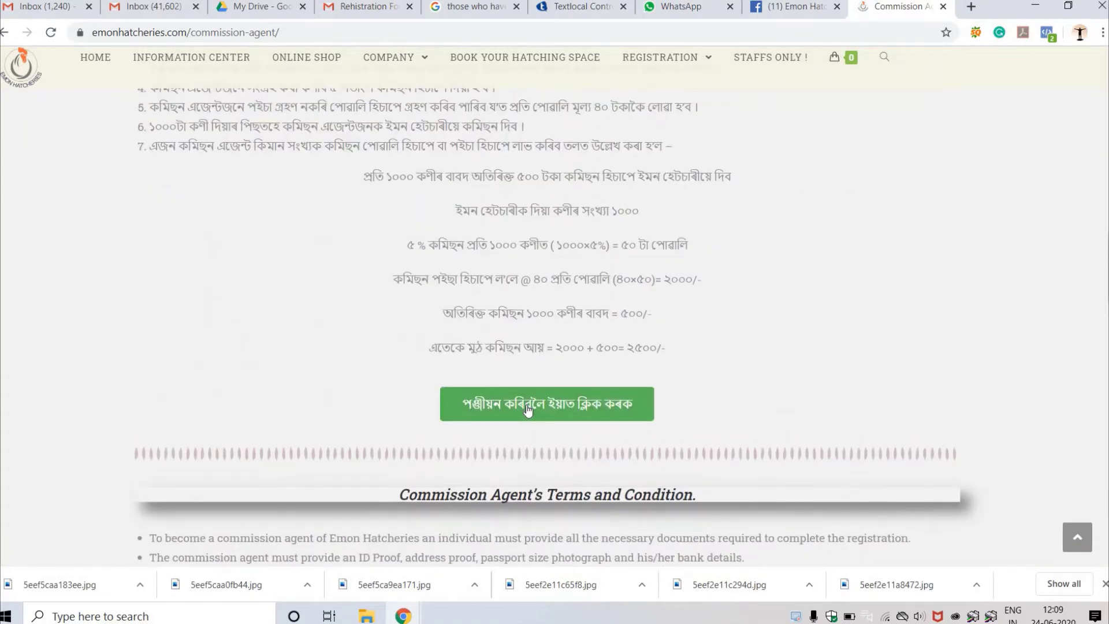
{"action": "left_click", "coordinate": [528, 407]}
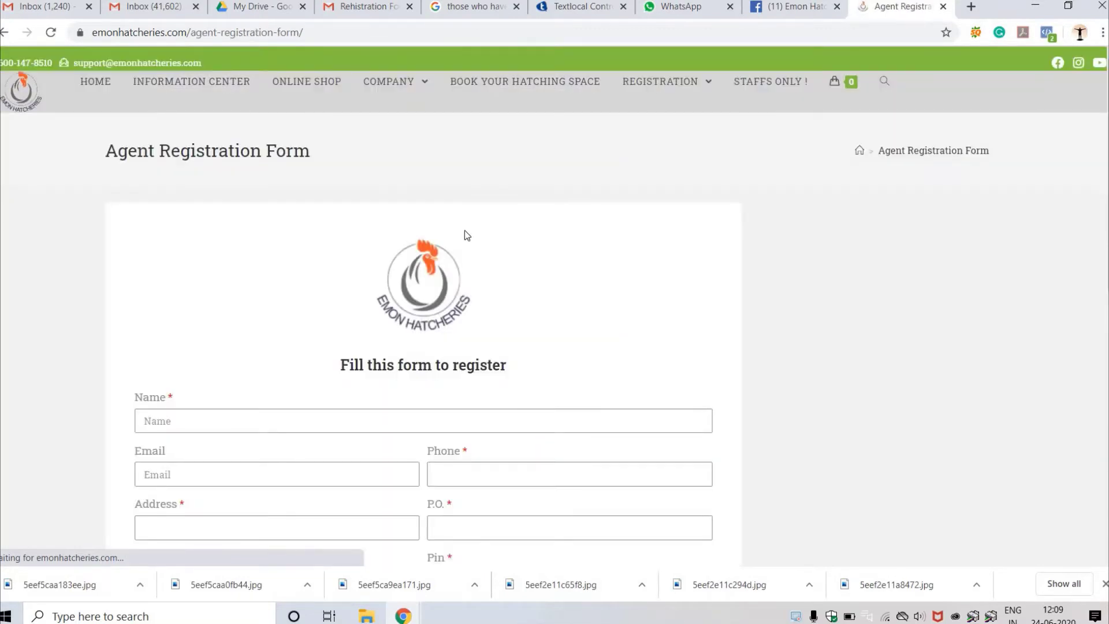
{"action": "scroll", "coordinate": [380, 268], "scroll_direction": "down", "scroll_amount": 1}
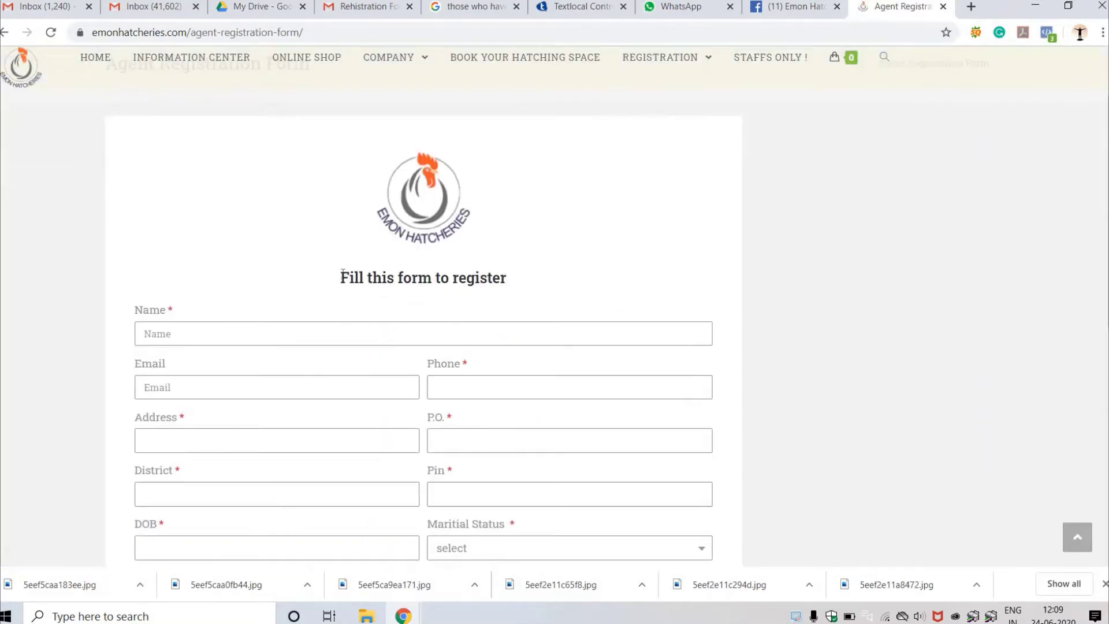
{"action": "left_click_drag", "start_coordinate": [339, 270], "coordinate": [480, 269]}
{"action": "left_click", "coordinate": [660, 245]}
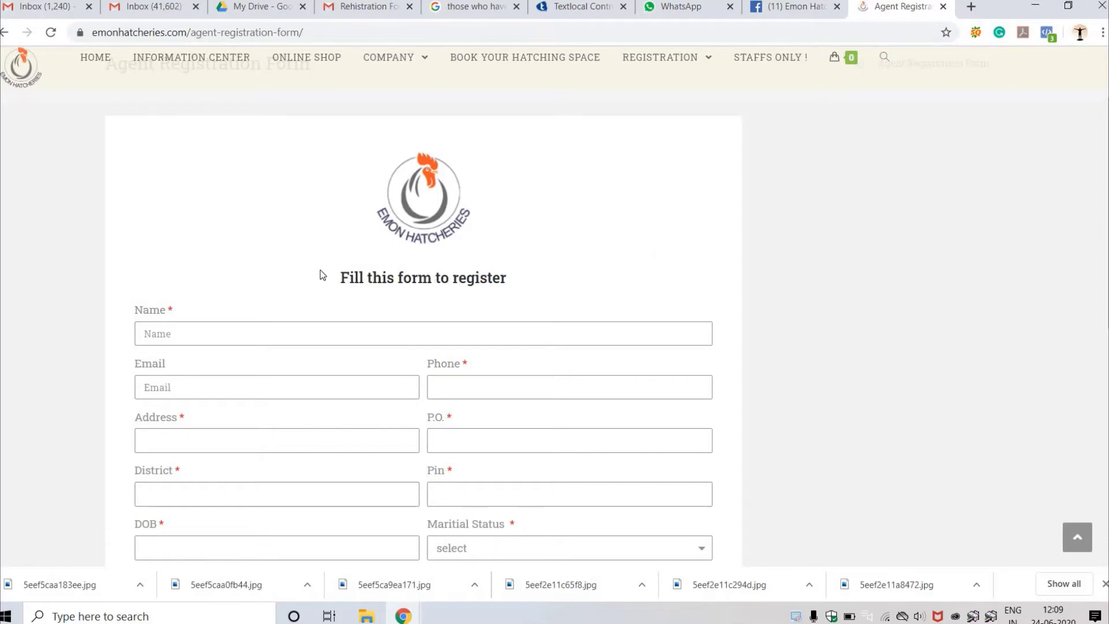
Step: Examine the Name, Email and Phone fields of the agent registration form without filling them in
{"action": "scroll", "coordinate": [115, 208], "scroll_direction": "down", "scroll_amount": 1}
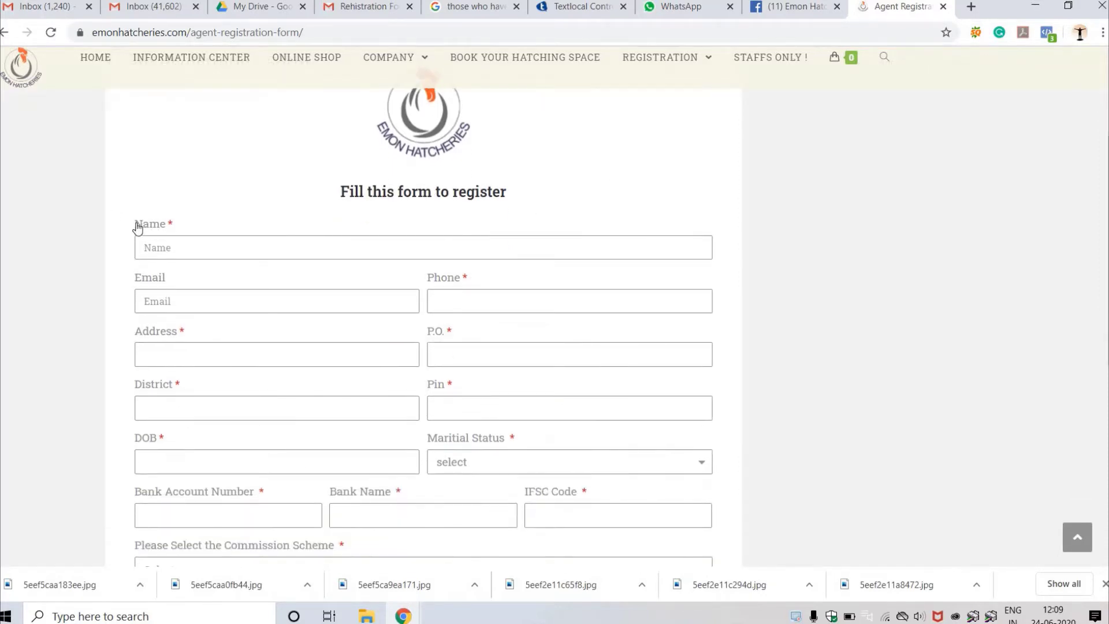
{"action": "double_click", "coordinate": [158, 224]}
{"action": "left_click", "coordinate": [164, 243]}
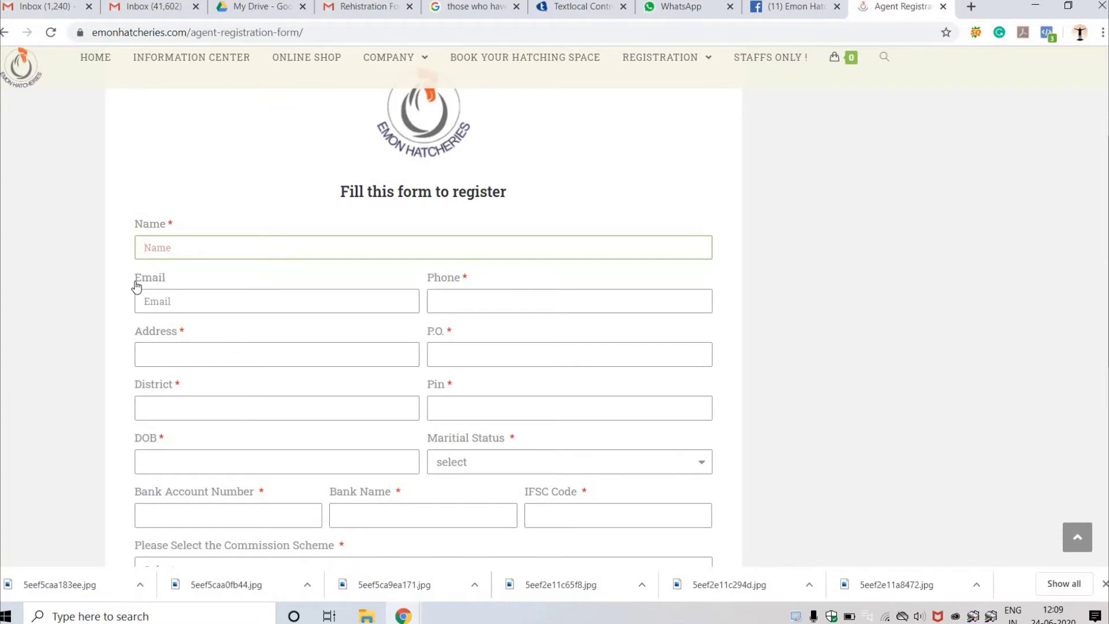
{"action": "double_click", "coordinate": [184, 280]}
{"action": "left_click", "coordinate": [169, 301]}
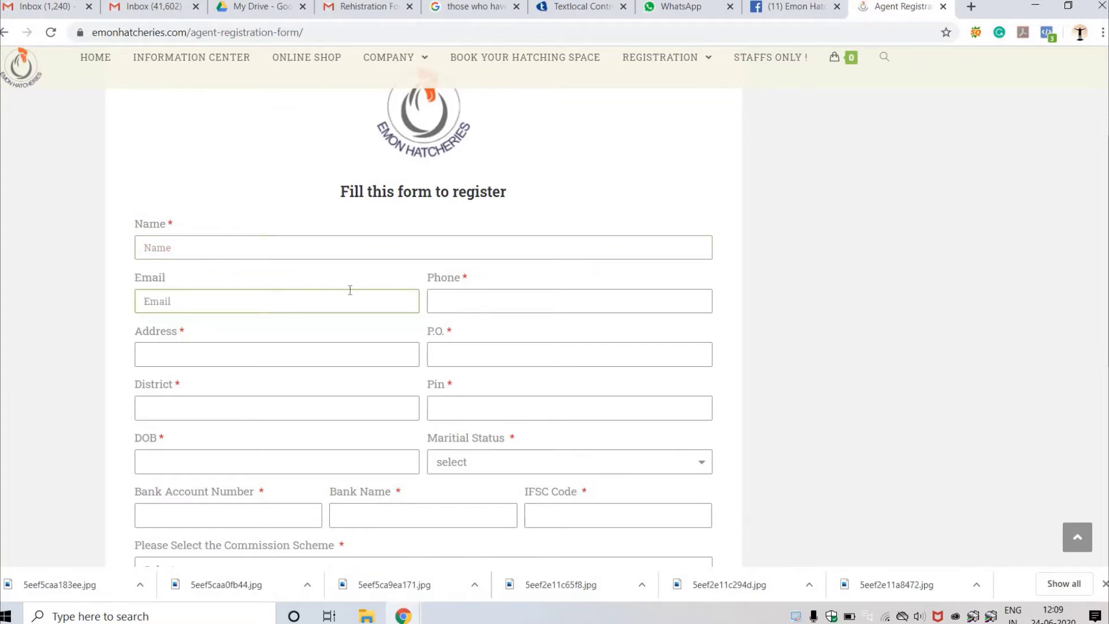
{"action": "double_click", "coordinate": [442, 278]}
{"action": "left_click", "coordinate": [451, 311]}
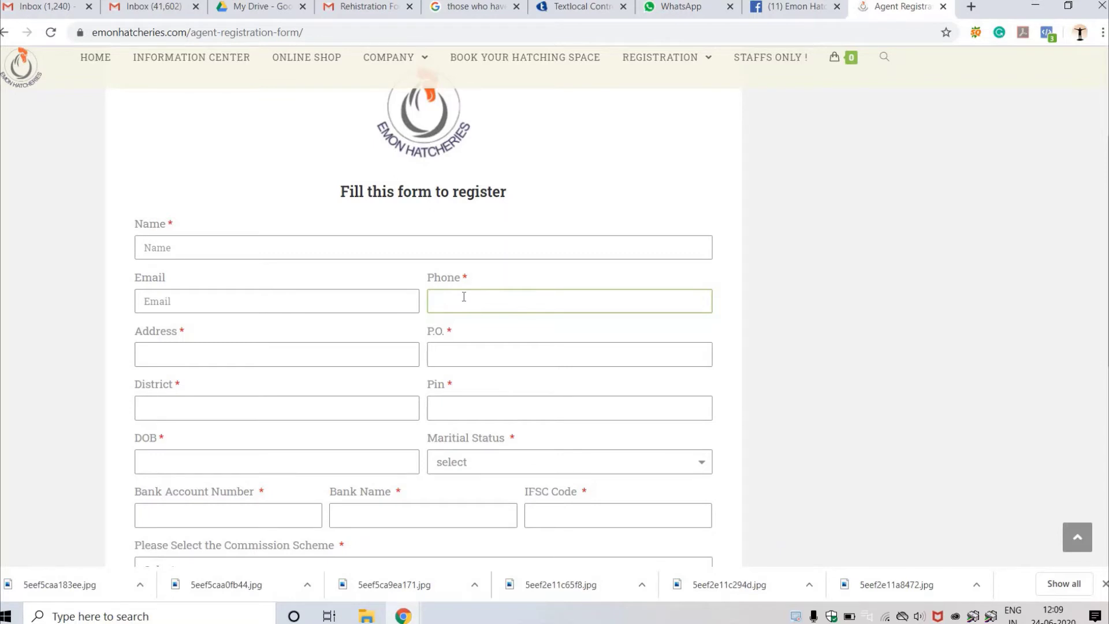
Step: Examine the address, P.O., district and date-of-birth fields, and check the options offered for marital status
{"action": "scroll", "coordinate": [457, 232], "scroll_direction": "down", "scroll_amount": 2}
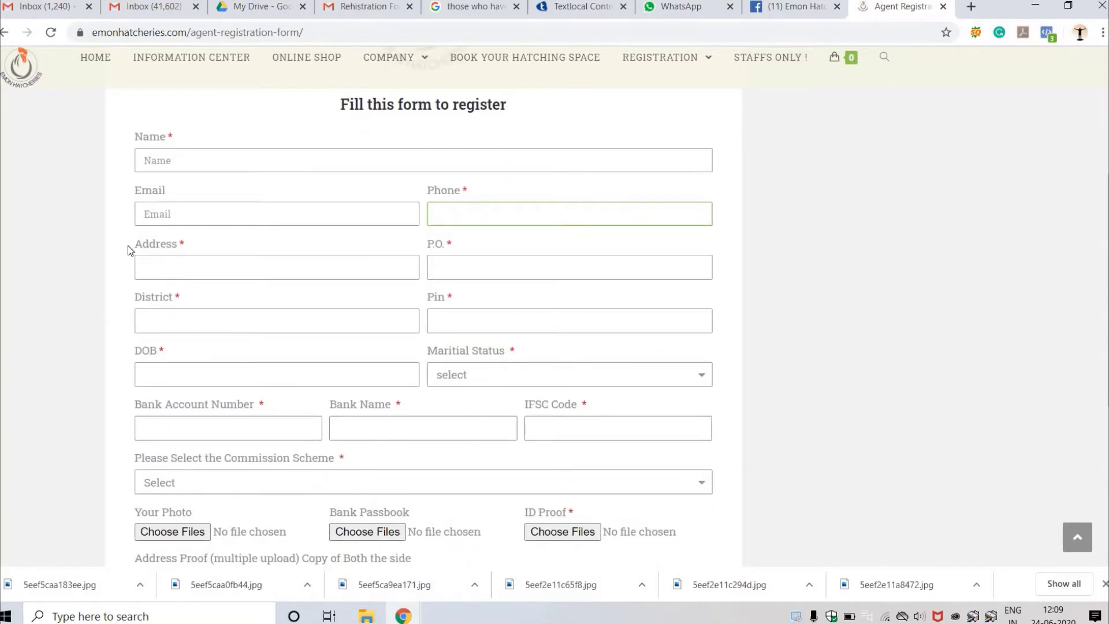
{"action": "left_click_drag", "start_coordinate": [128, 247], "coordinate": [186, 247]}
{"action": "left_click", "coordinate": [193, 266]}
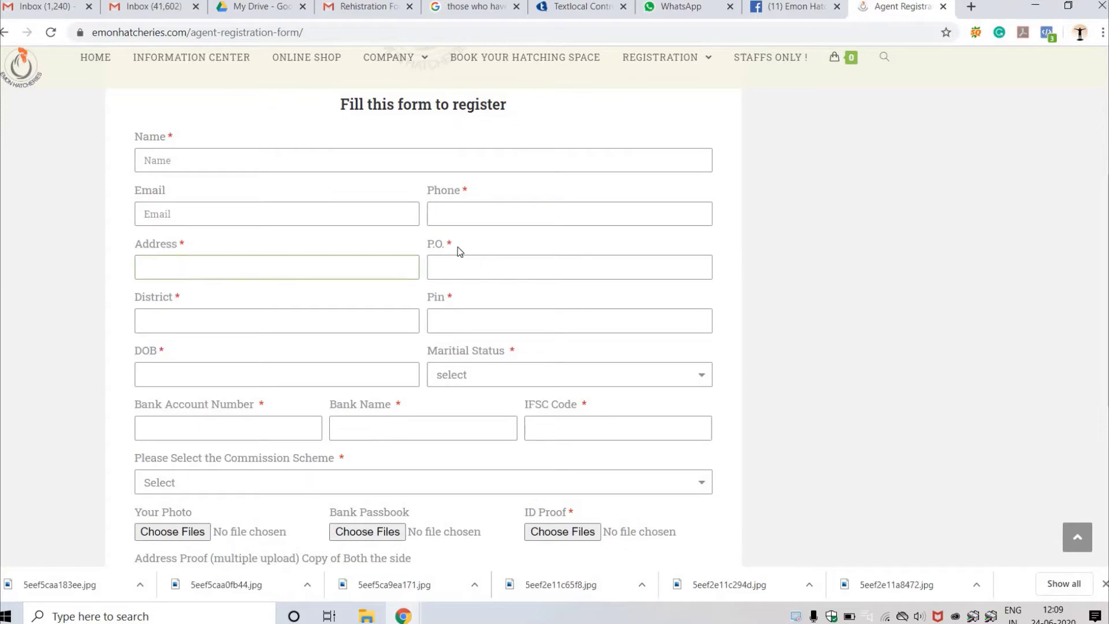
{"action": "left_click", "coordinate": [456, 267]}
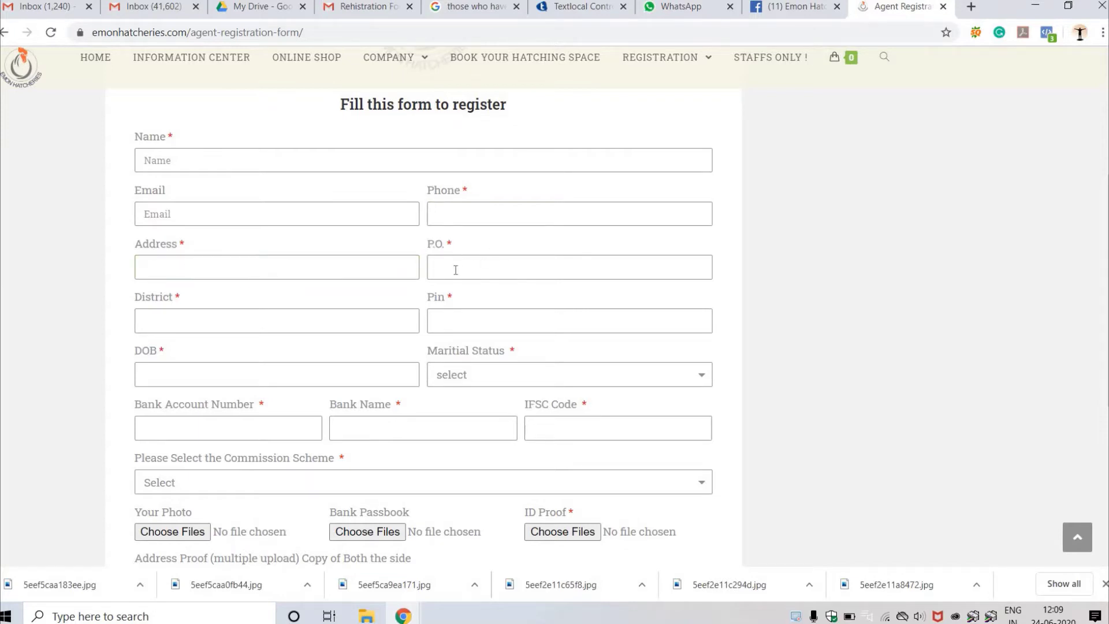
{"action": "left_click", "coordinate": [154, 318]}
{"action": "scroll", "coordinate": [163, 330], "scroll_direction": "down", "scroll_amount": 1}
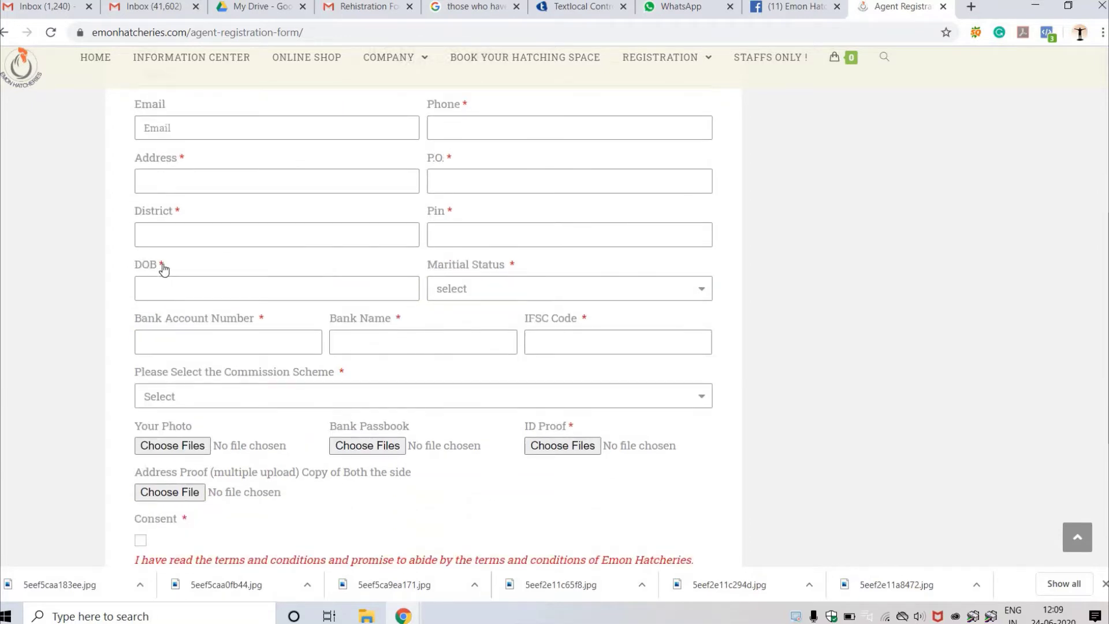
{"action": "double_click", "coordinate": [162, 266]}
{"action": "left_click", "coordinate": [162, 283]}
{"action": "left_click", "coordinate": [701, 293]}
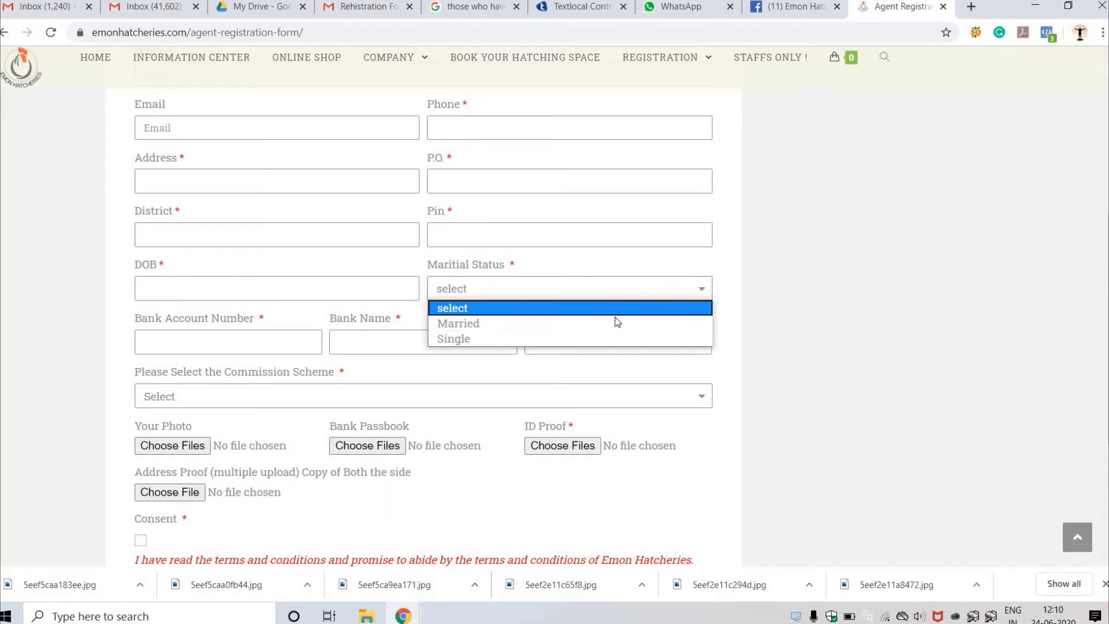
{"action": "left_click", "coordinate": [770, 297]}
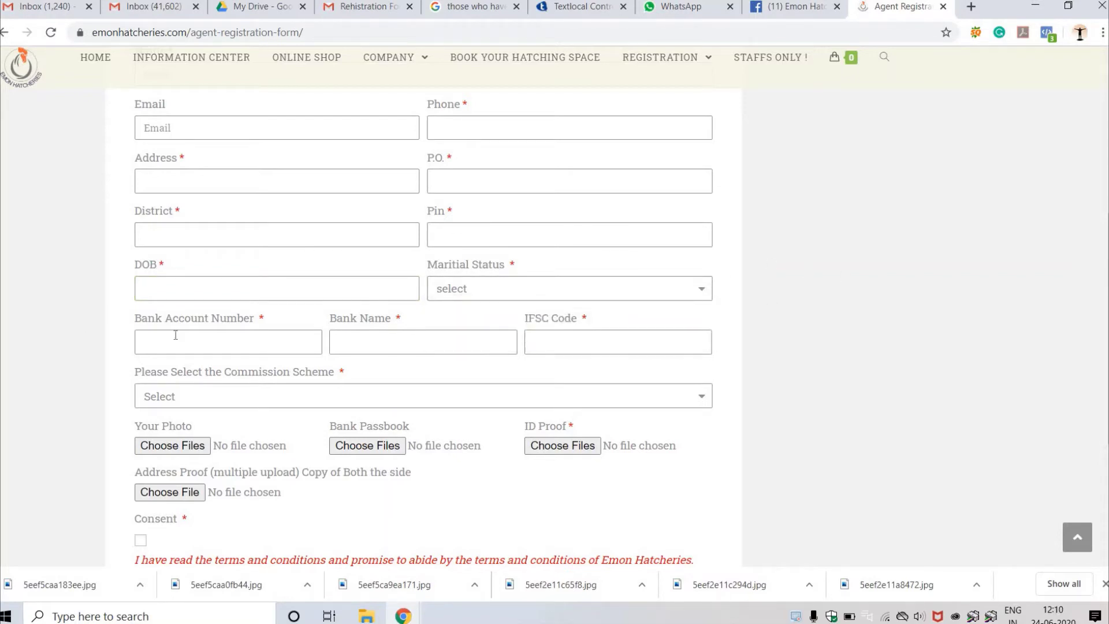
Step: Examine the Bank Account Number, Bank Name and IFSC Code fields of the registration form without filling them in
{"action": "left_click_drag", "start_coordinate": [137, 323], "coordinate": [259, 320]}
{"action": "left_click_drag", "start_coordinate": [134, 322], "coordinate": [339, 319]}
{"action": "left_click", "coordinate": [371, 323]}
{"action": "left_click", "coordinate": [171, 340]}
{"action": "left_click_drag", "start_coordinate": [338, 320], "coordinate": [434, 324]}
{"action": "left_click", "coordinate": [432, 320]}
{"action": "left_click", "coordinate": [382, 333]}
{"action": "left_click", "coordinate": [529, 317]}
Step: Check the options offered for the commission scheme, leaving the field on Select
{"action": "scroll", "coordinate": [168, 310], "scroll_direction": "down", "scroll_amount": 2}
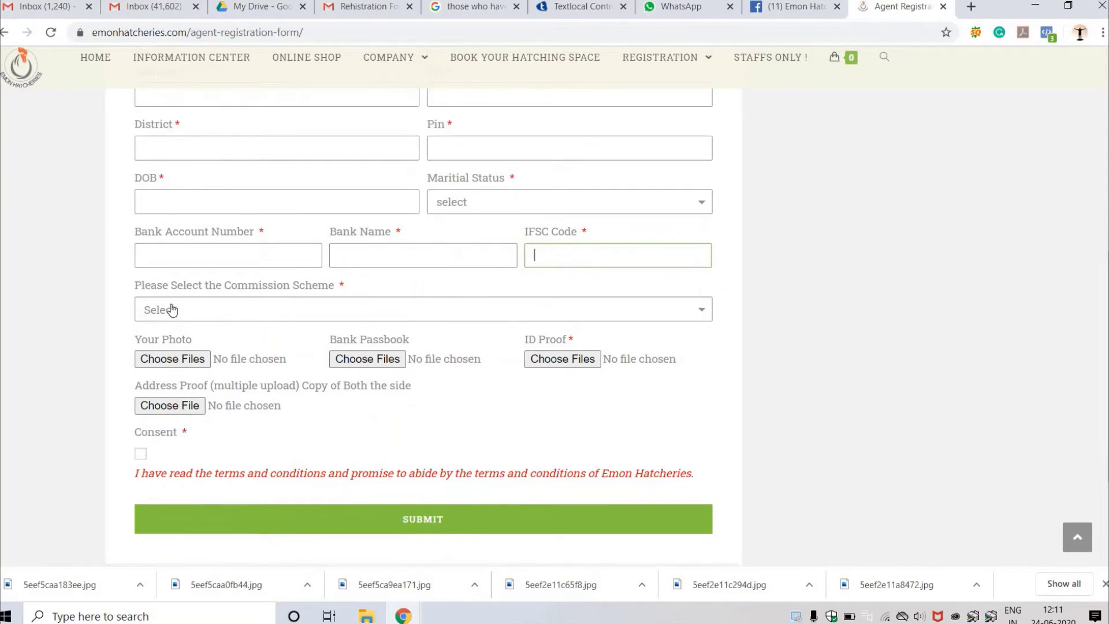
{"action": "left_click", "coordinate": [172, 310]}
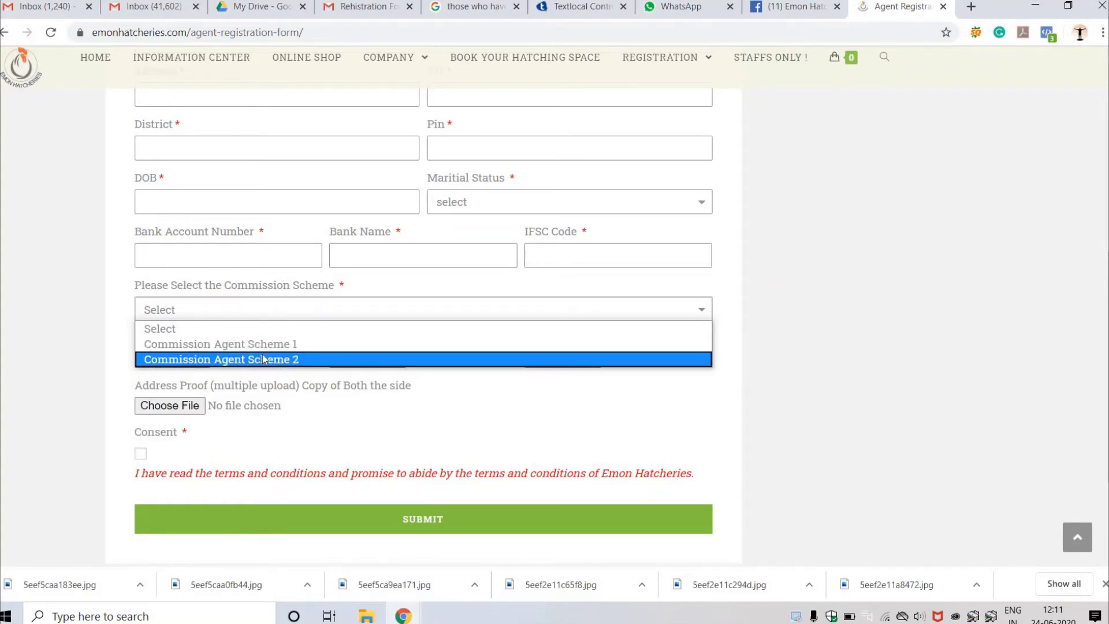
{"action": "left_click", "coordinate": [314, 327]}
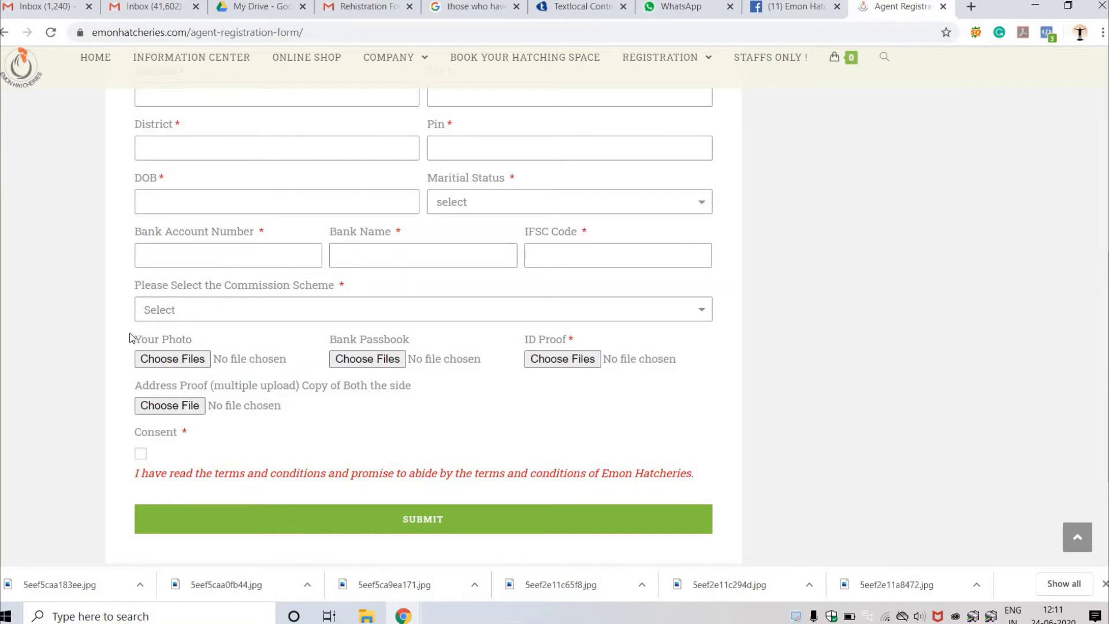
Step: Examine the Your Photo and Bank Passbook upload fields without attaching any files
{"action": "triple_click", "coordinate": [178, 339]}
{"action": "left_click_drag", "start_coordinate": [127, 341], "coordinate": [229, 354]}
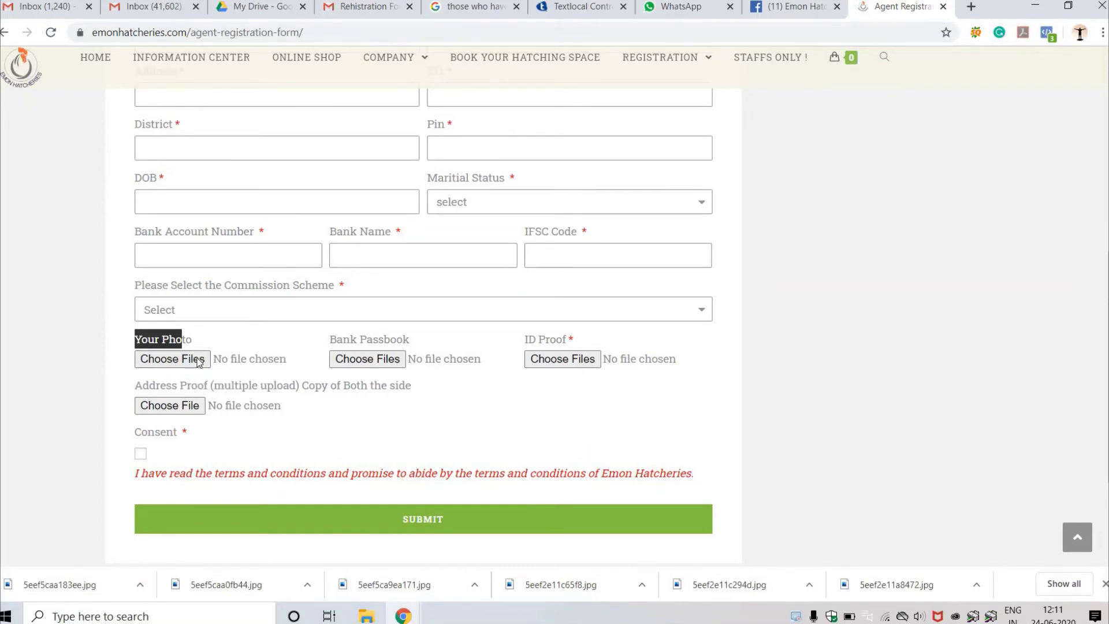
{"action": "left_click_drag", "start_coordinate": [329, 339], "coordinate": [402, 339]}
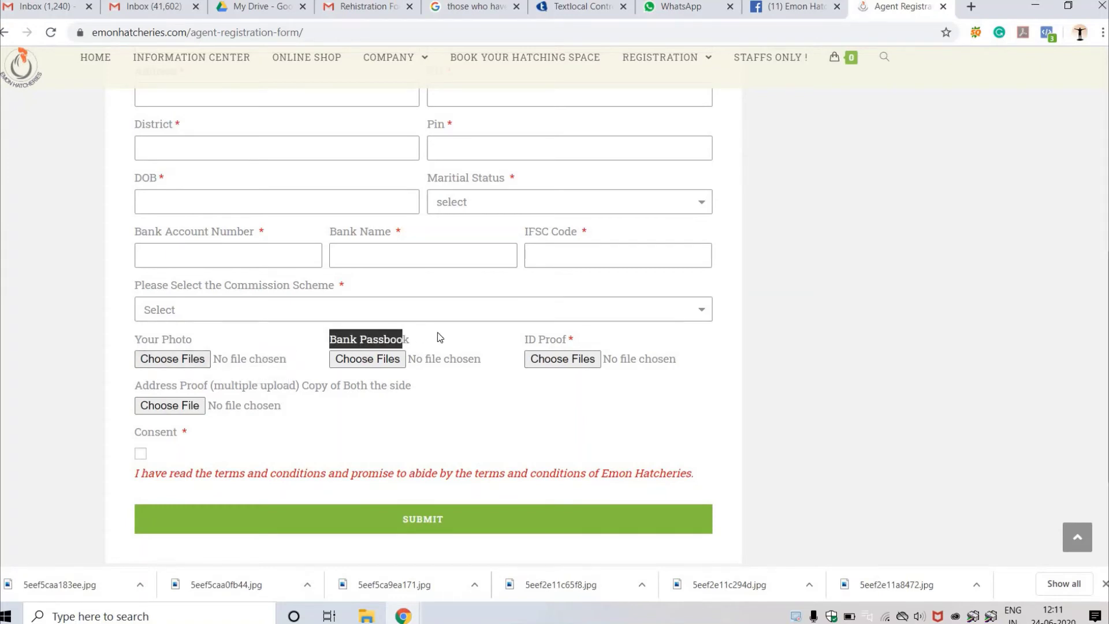
{"action": "left_click", "coordinate": [329, 345]}
{"action": "left_click_drag", "start_coordinate": [330, 340], "coordinate": [436, 340]}
Step: Examine the ID Proof and Address Proof upload fields, opening the file chooser for the address proof and dismissing it without choosing a file
{"action": "left_click_drag", "start_coordinate": [524, 340], "coordinate": [602, 334]}
{"action": "left_click", "coordinate": [601, 330]}
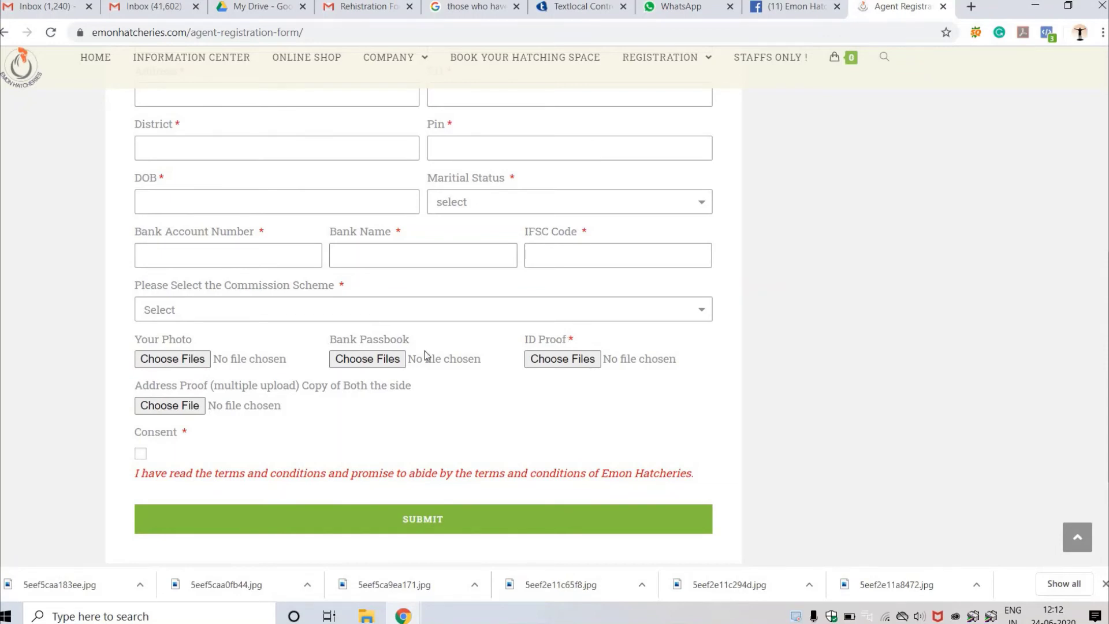
{"action": "left_click_drag", "start_coordinate": [526, 348], "coordinate": [615, 337]}
{"action": "left_click", "coordinate": [527, 342]}
{"action": "left_click_drag", "start_coordinate": [525, 342], "coordinate": [555, 344]}
{"action": "left_click", "coordinate": [555, 344]}
{"action": "left_click", "coordinate": [280, 389]}
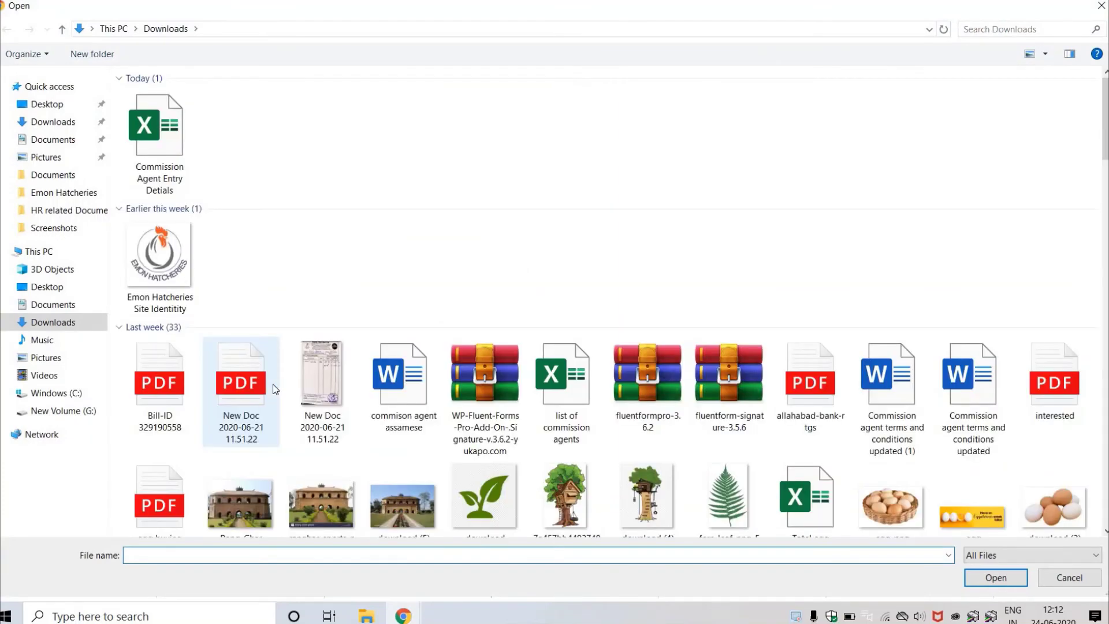
{"action": "key", "text": "Escape"}
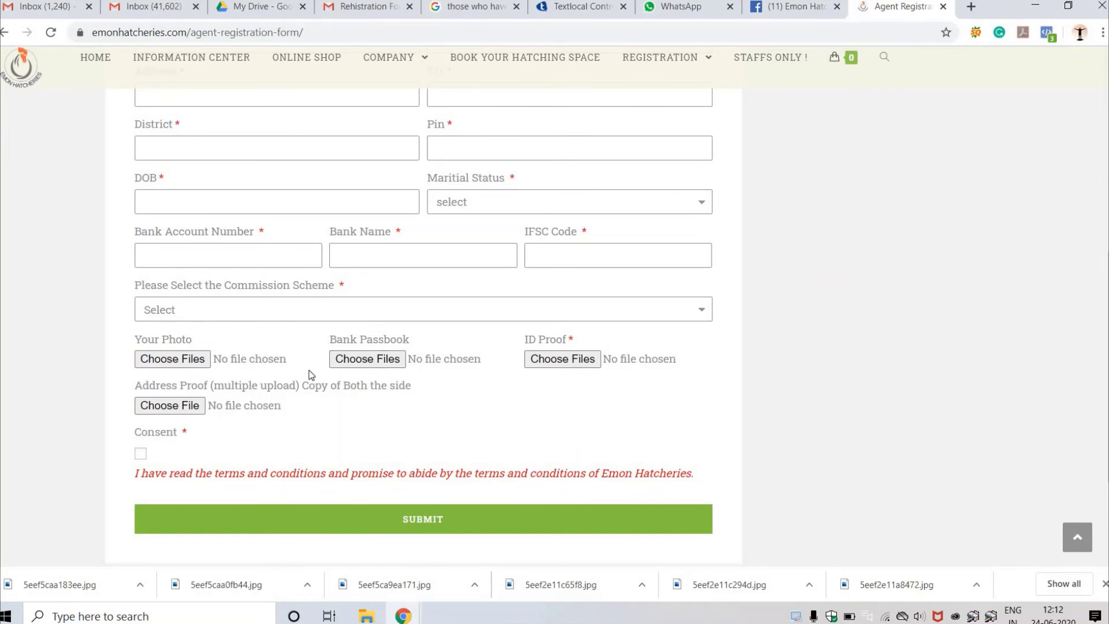
Step: Tick the Consent checkbox to accept the Emon Hatcheries terms and conditions, and return to the beginning of the form
{"action": "scroll", "coordinate": [311, 375], "scroll_direction": "up", "scroll_amount": 2}
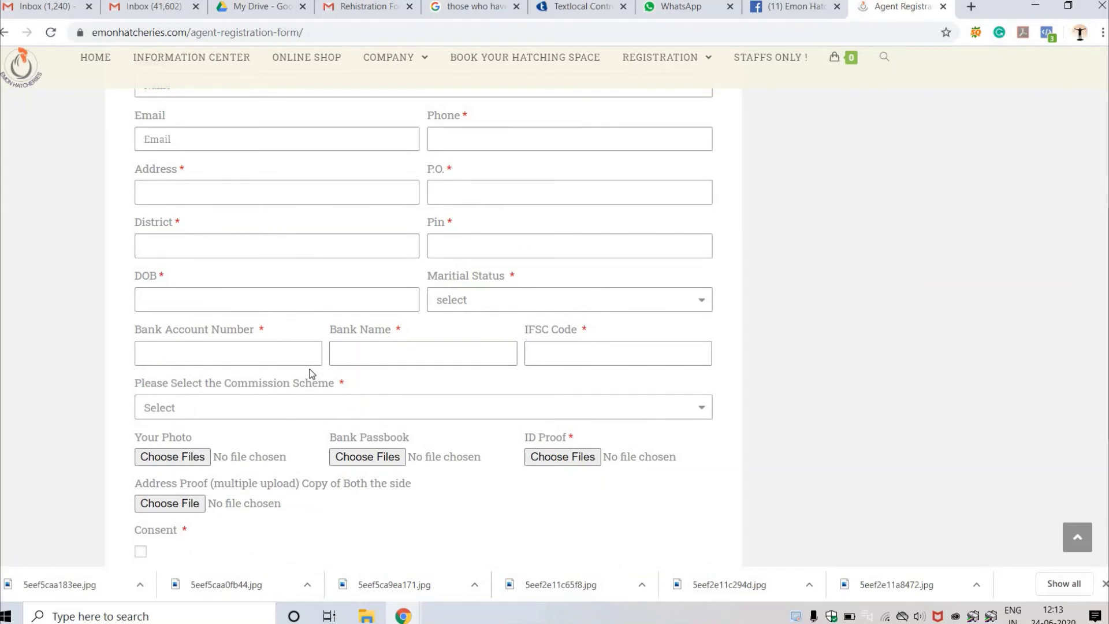
{"action": "scroll", "coordinate": [229, 408], "scroll_direction": "down", "scroll_amount": 4}
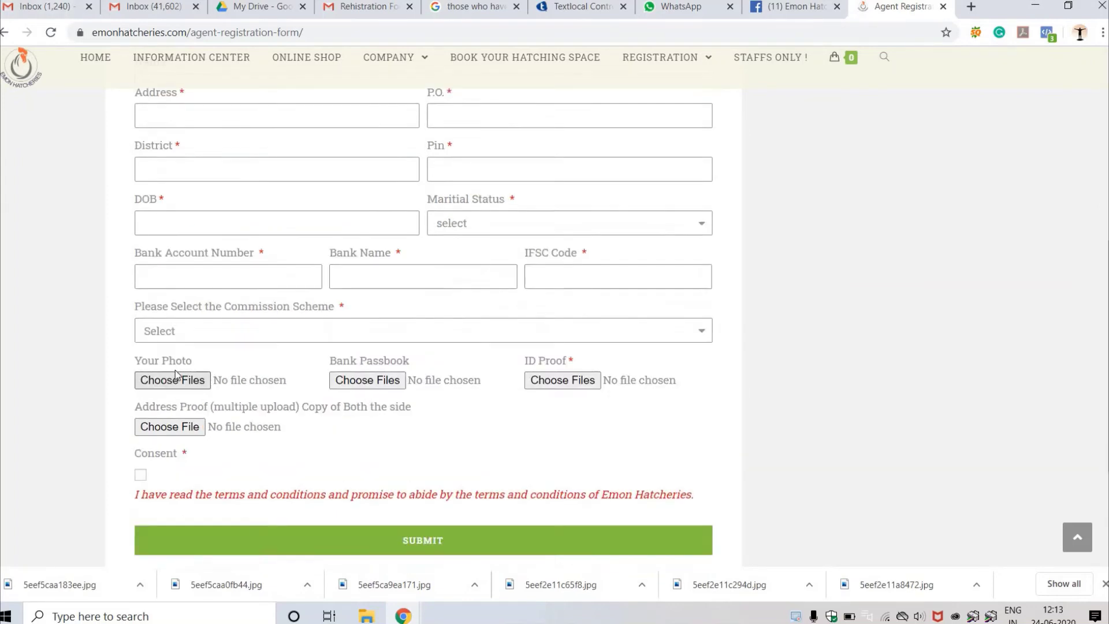
{"action": "left_click", "coordinate": [140, 350]}
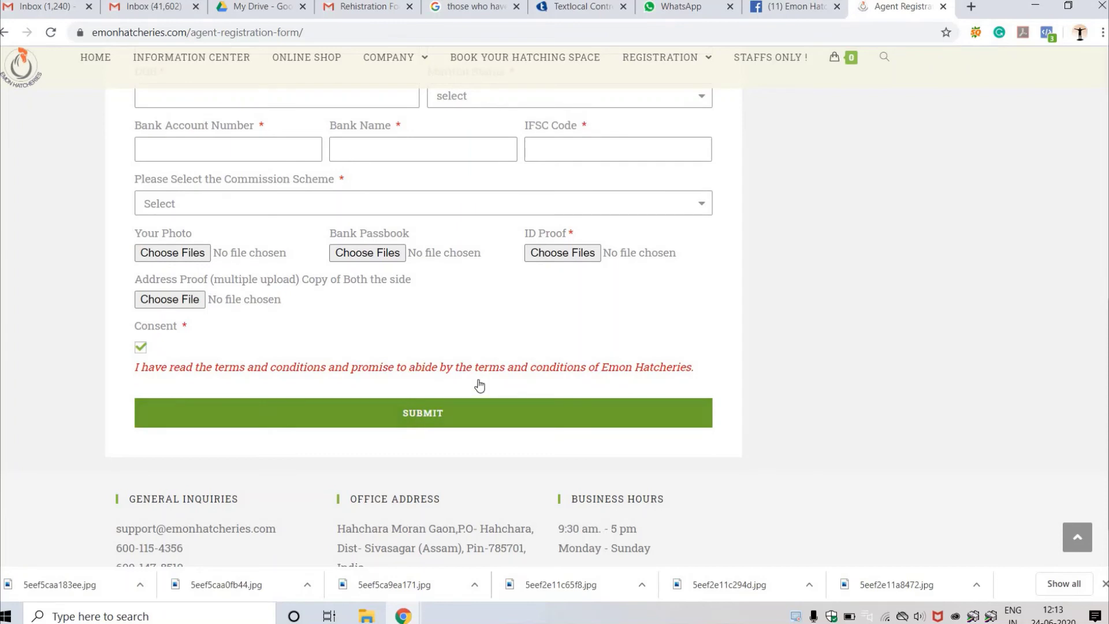
{"action": "scroll", "coordinate": [479, 386], "scroll_direction": "up", "scroll_amount": 8}
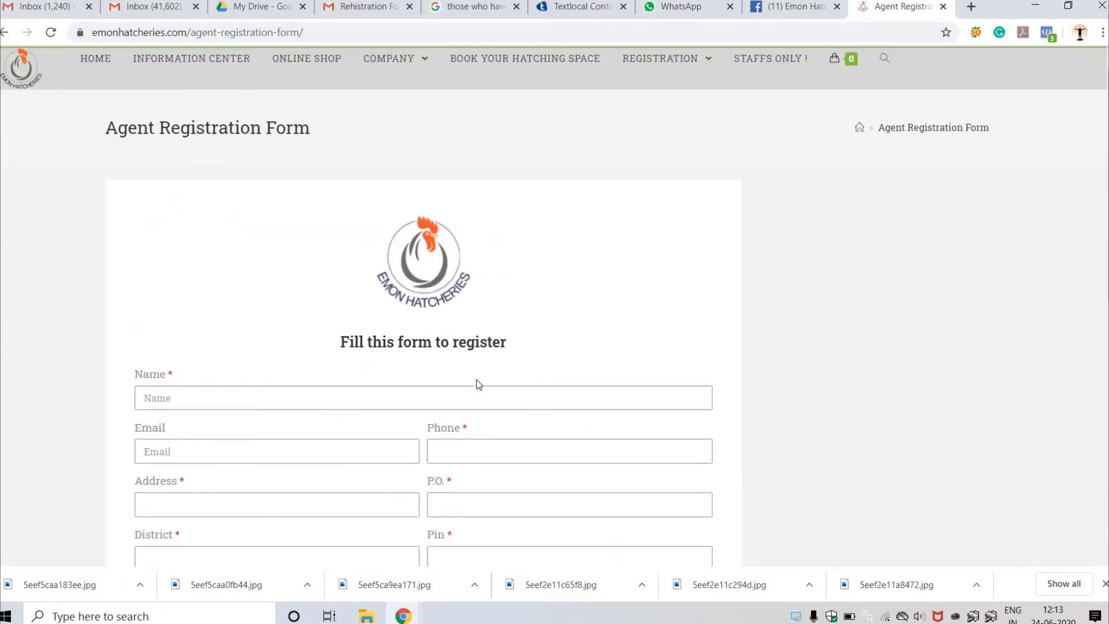